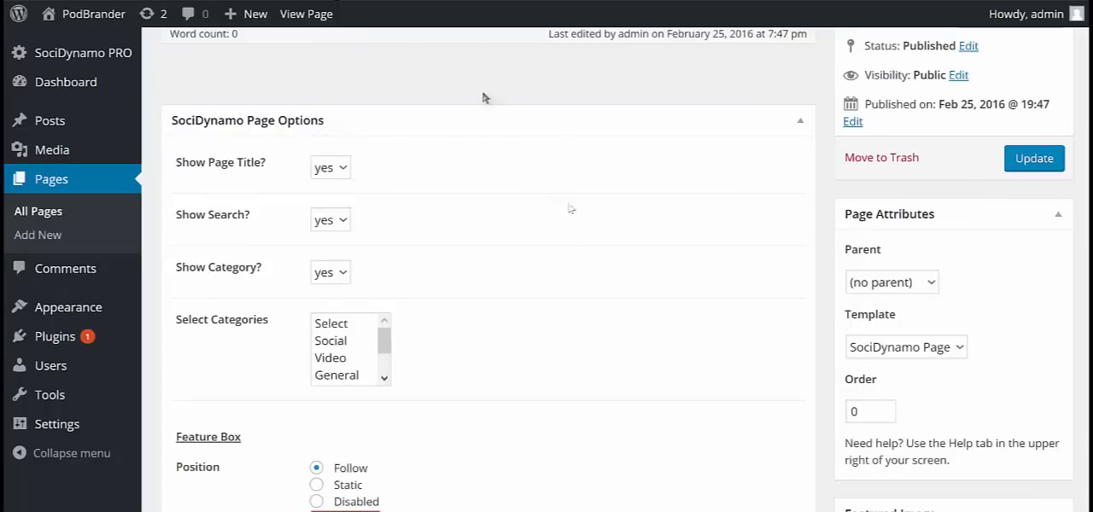
Review page99's title and its SociDynamo options for showing the page title, search and categories.
scroll(427, 234, up, 4)
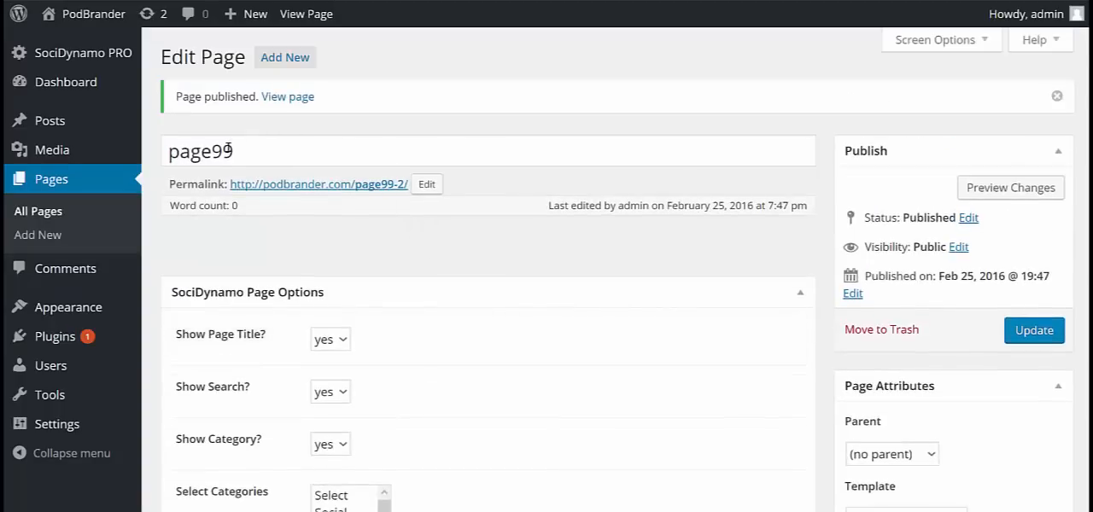
scroll(353, 188, down, 3)
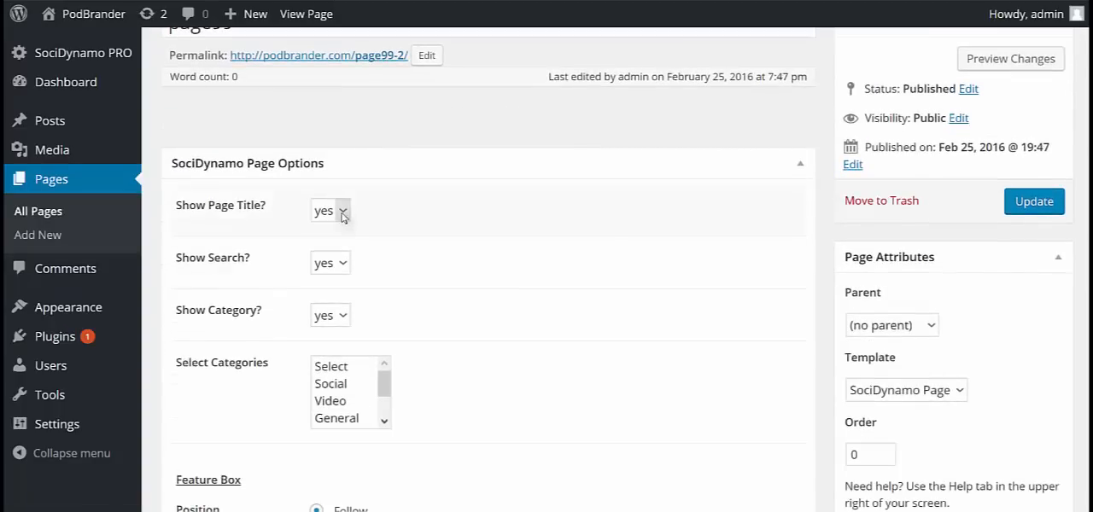
scroll(398, 246, down, 1)
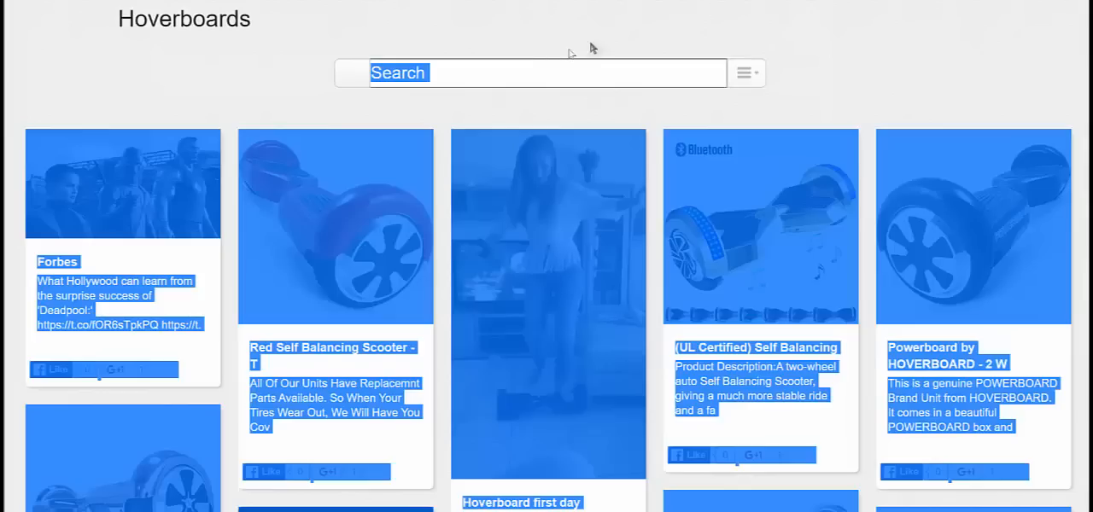
Switch to the live site page, inspect the choices in its Categories dropdown, and return to the page editor.
click(568, 53)
click(446, 76)
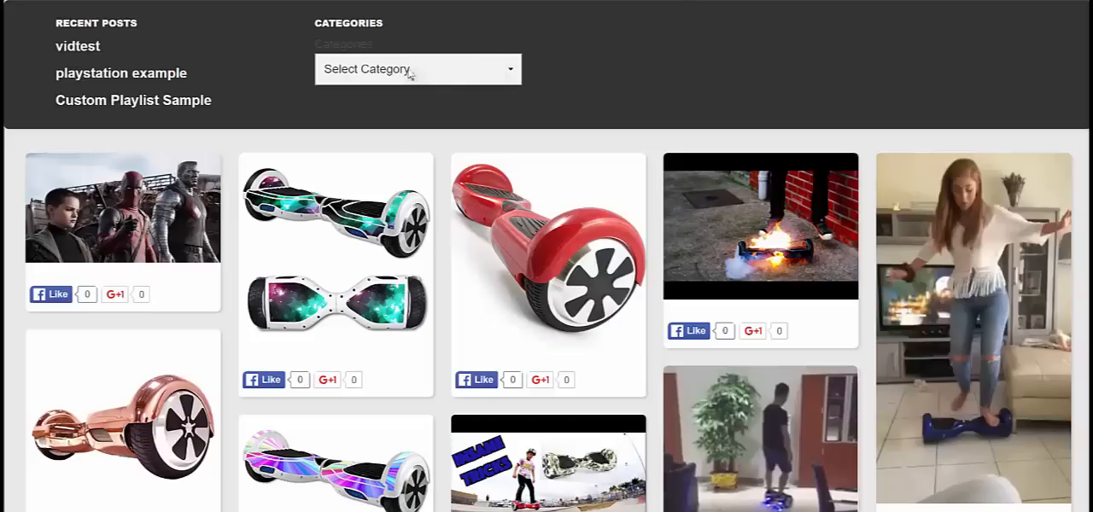
click(513, 74)
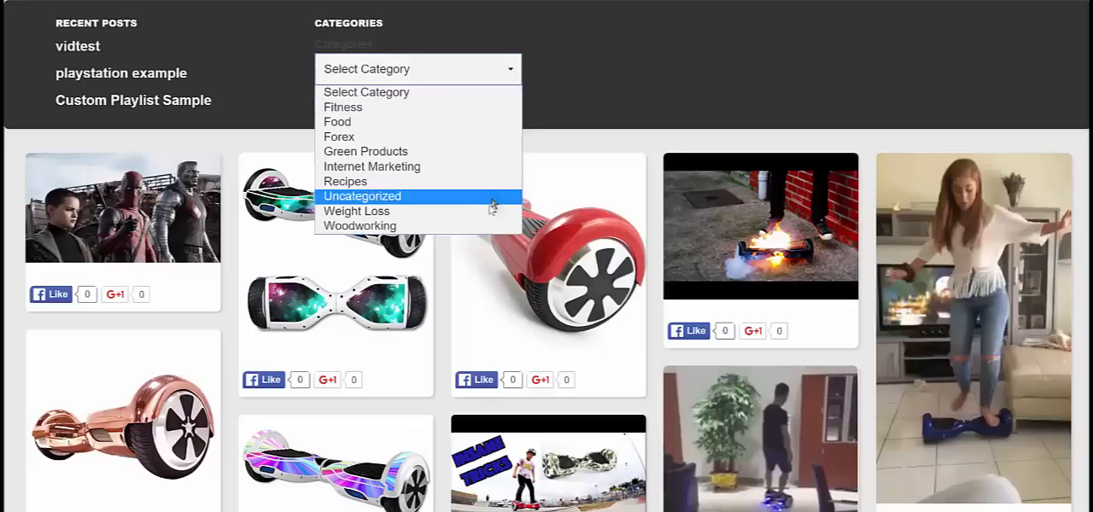
click(613, 63)
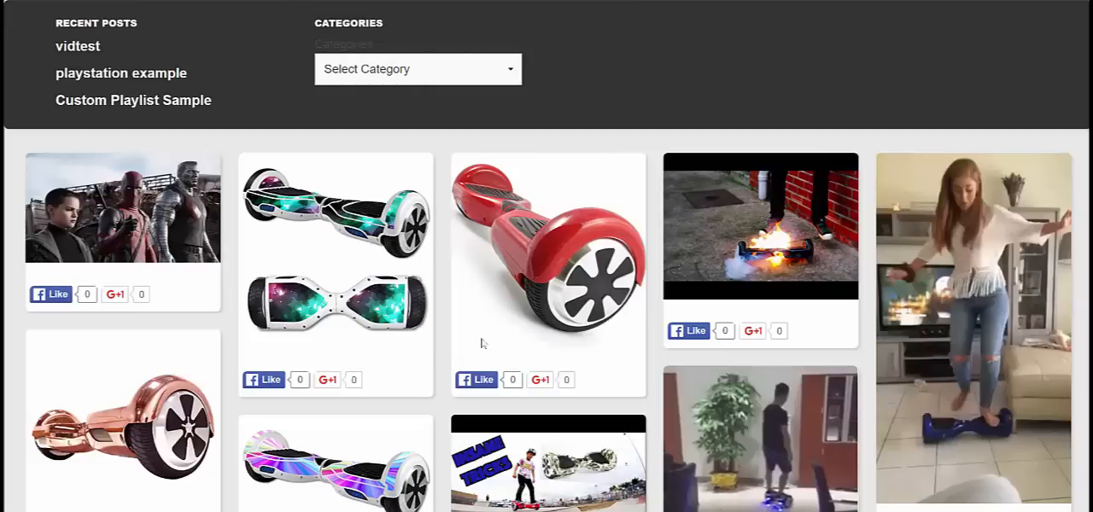
key(ctrl+Tab)
Try the Social, All and Hollywood selections in page99's category list.
scroll(354, 362, down, 1)
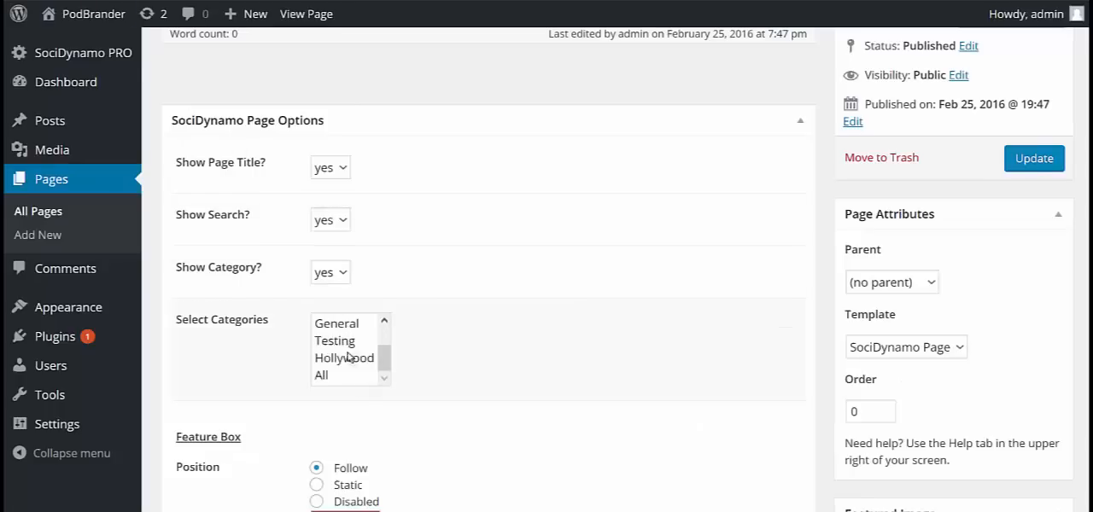
mouse_move(386, 357)
mouse_down()
mouse_move(385, 334)
mouse_move(390, 370)
mouse_up()
scroll(429, 323, down, 3)
drag(384, 235, 383, 197)
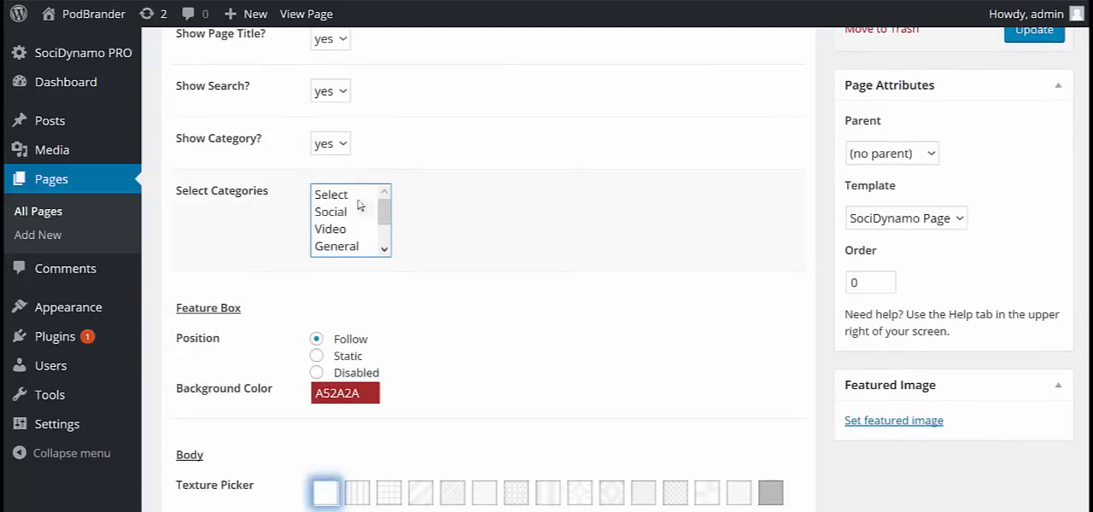
click(352, 217)
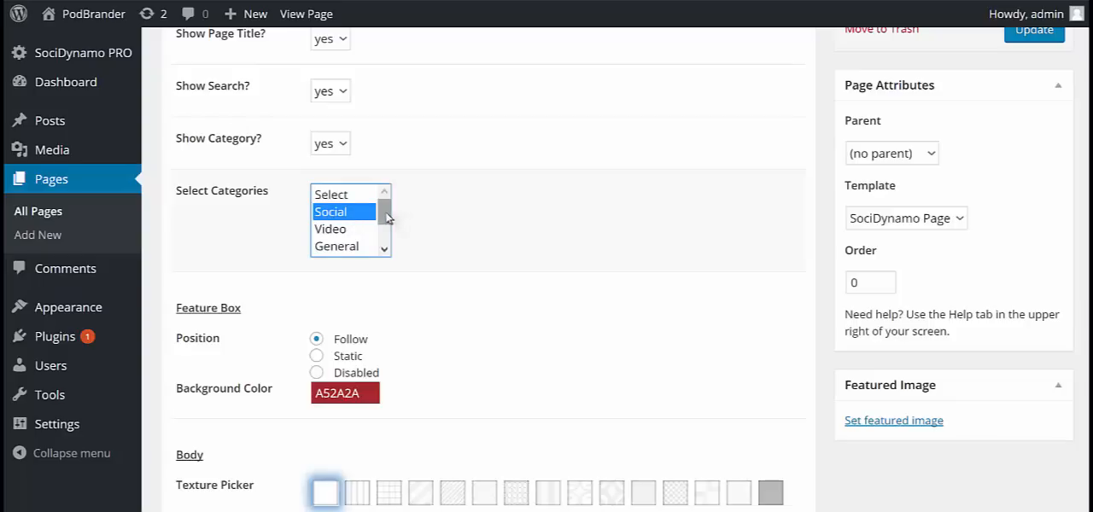
drag(383, 212, 382, 246)
click(342, 246)
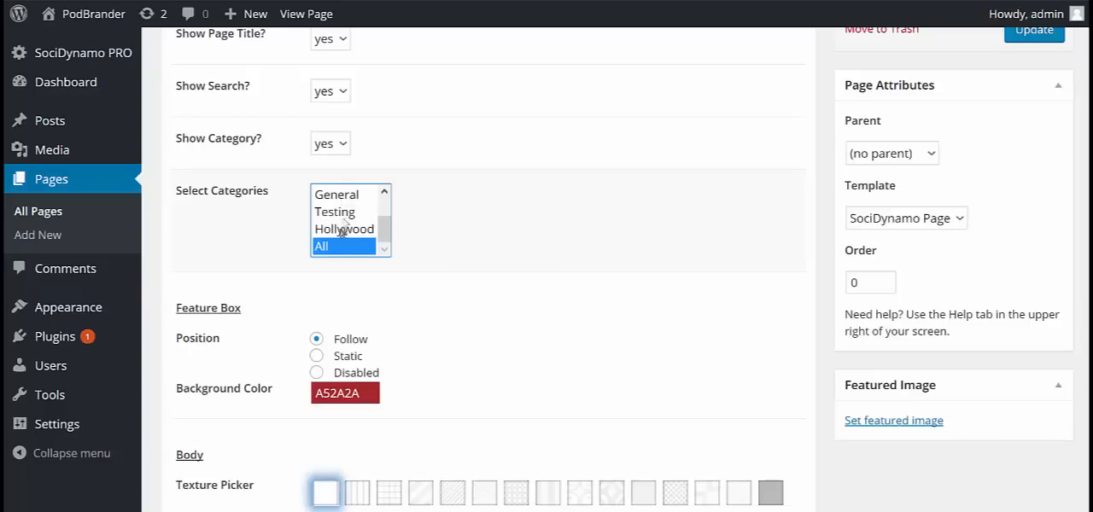
mouse_move(382, 229)
mouse_down()
mouse_move(392, 201)
mouse_move(386, 227)
mouse_up()
click(352, 231)
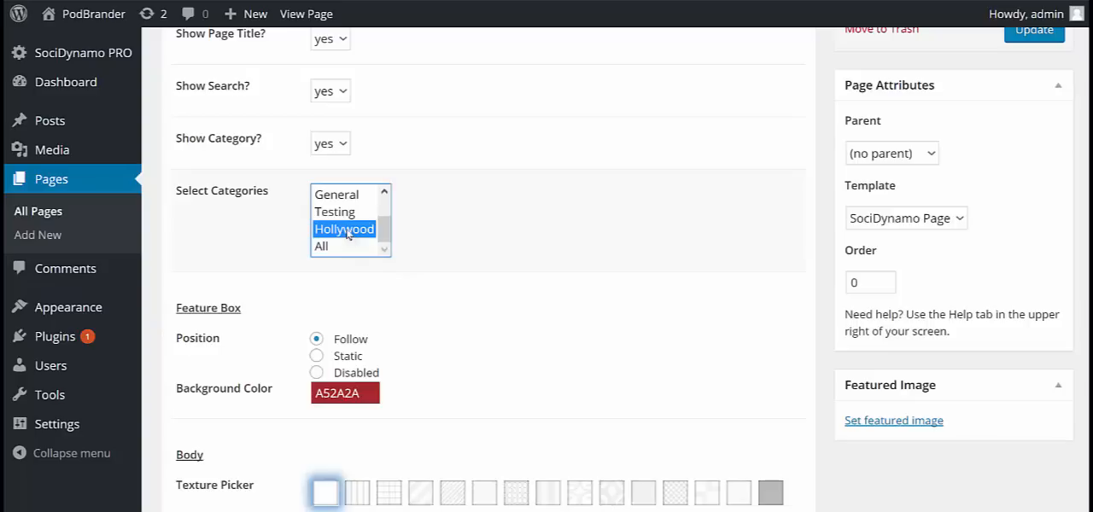
Add a category named cat1 in the SociDynamo PRO category manager and delete it again.
scroll(435, 162, up, 2)
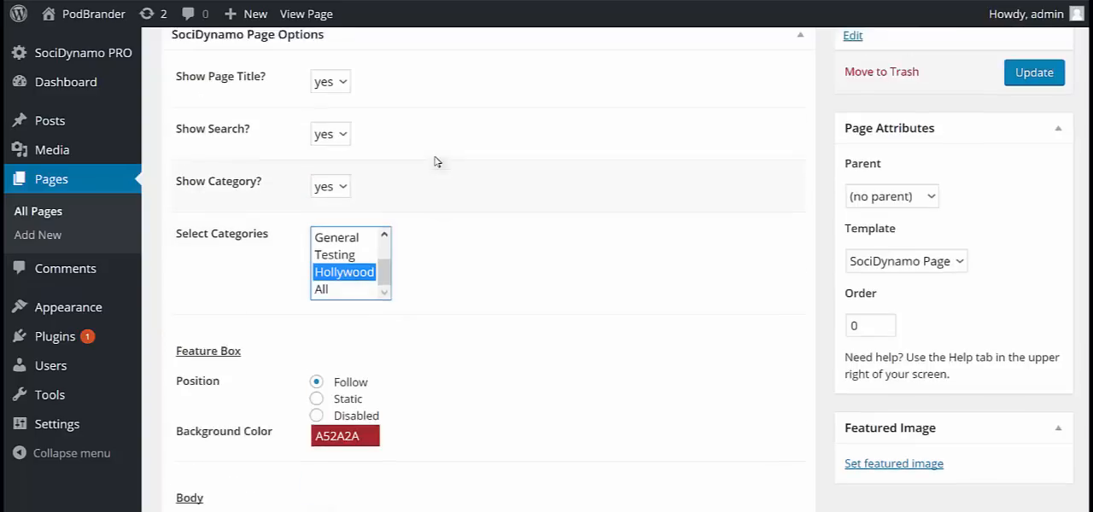
mouse_move(90, 55)
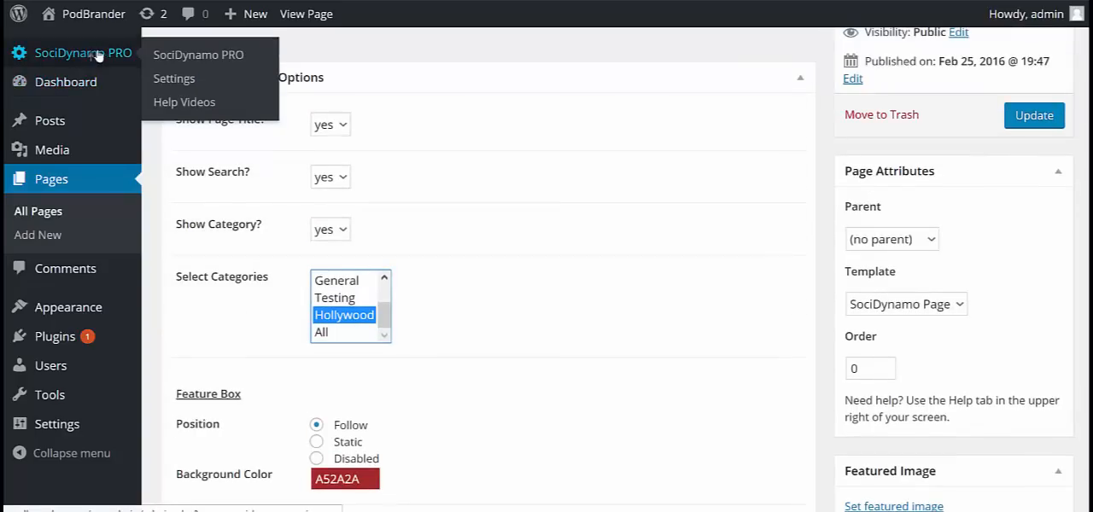
click(182, 56)
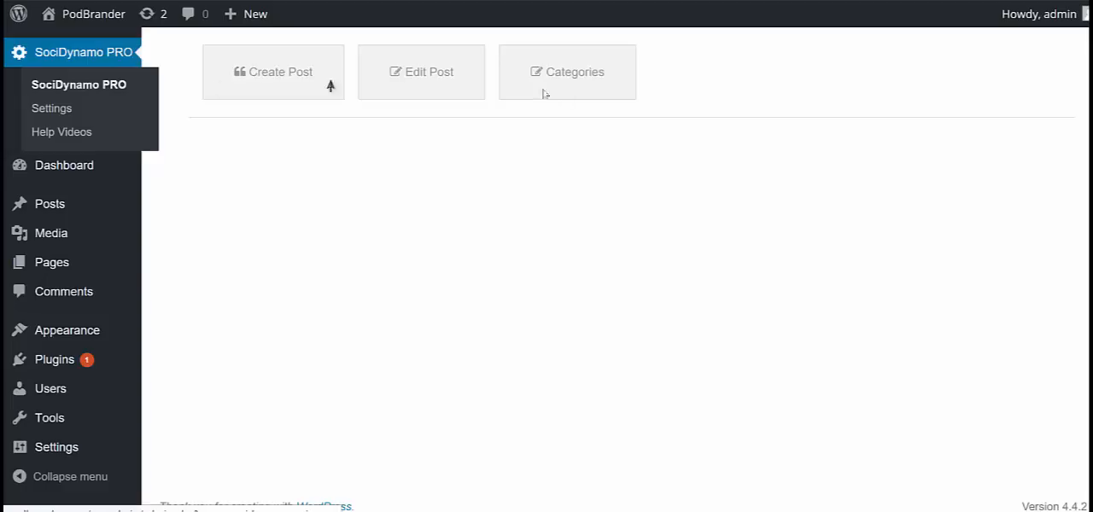
click(594, 75)
click(260, 145)
text(cat1)
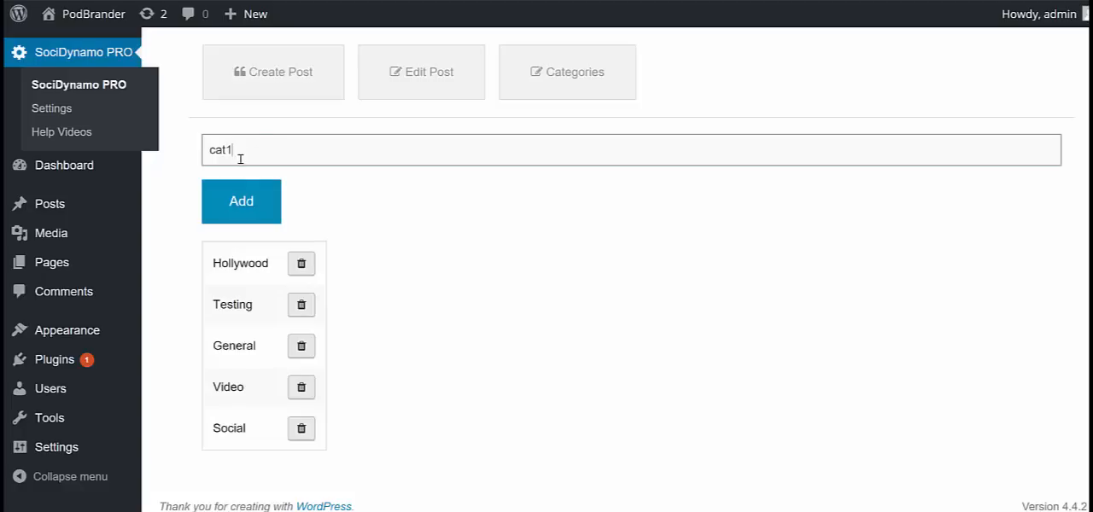
click(254, 198)
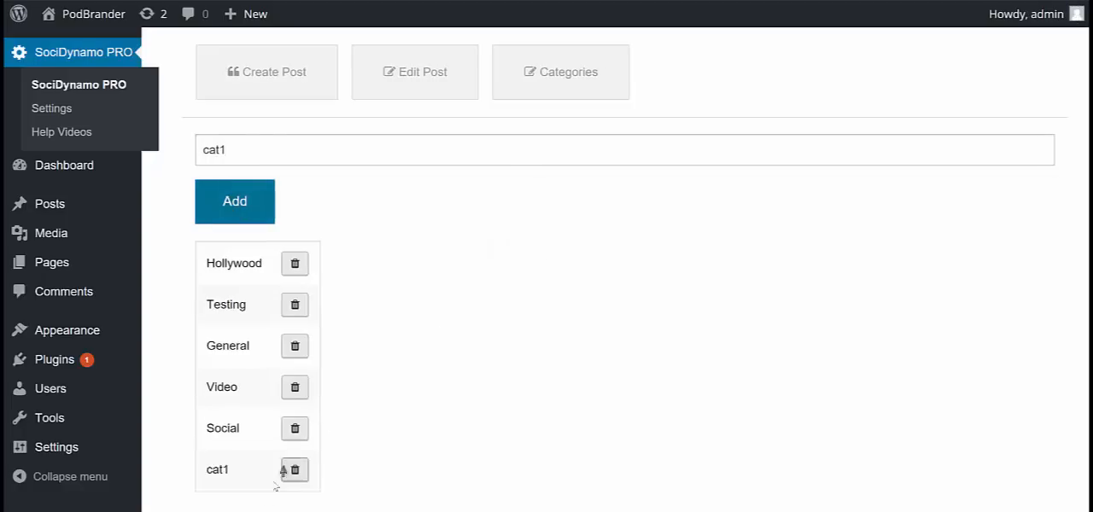
click(295, 469)
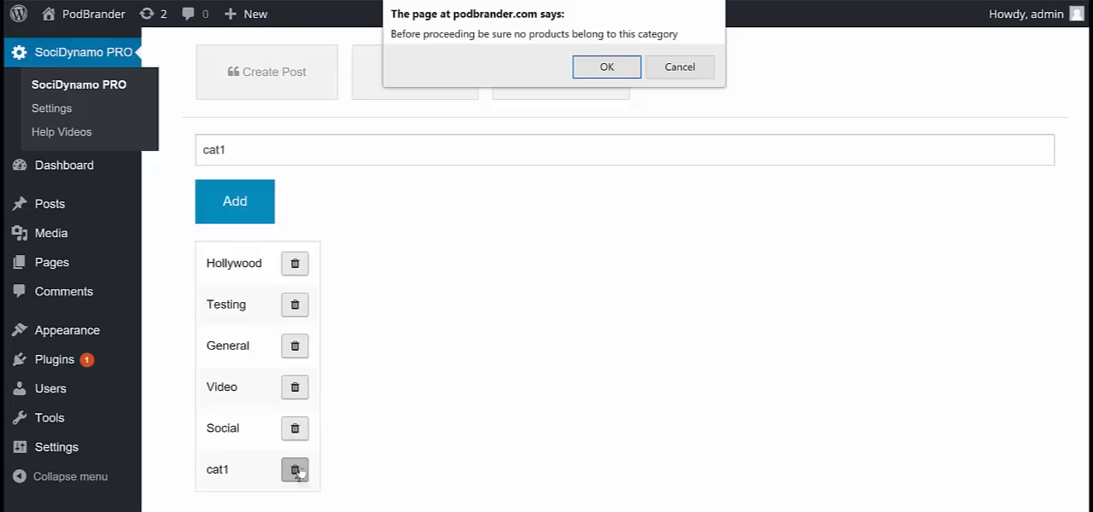
click(597, 66)
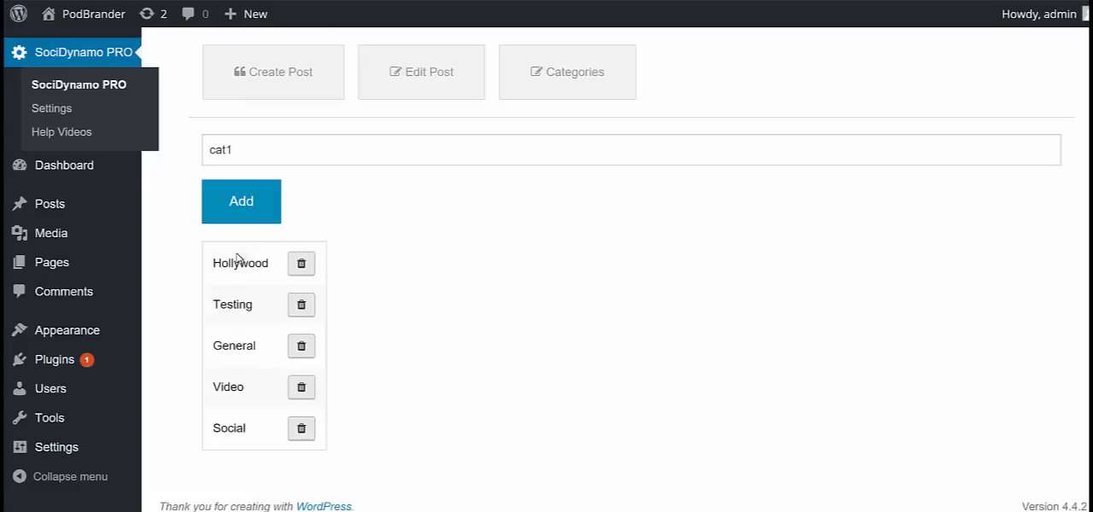
Start a new SociDynamo post with Twitter as the source and check the categories it can be put in.
click(295, 75)
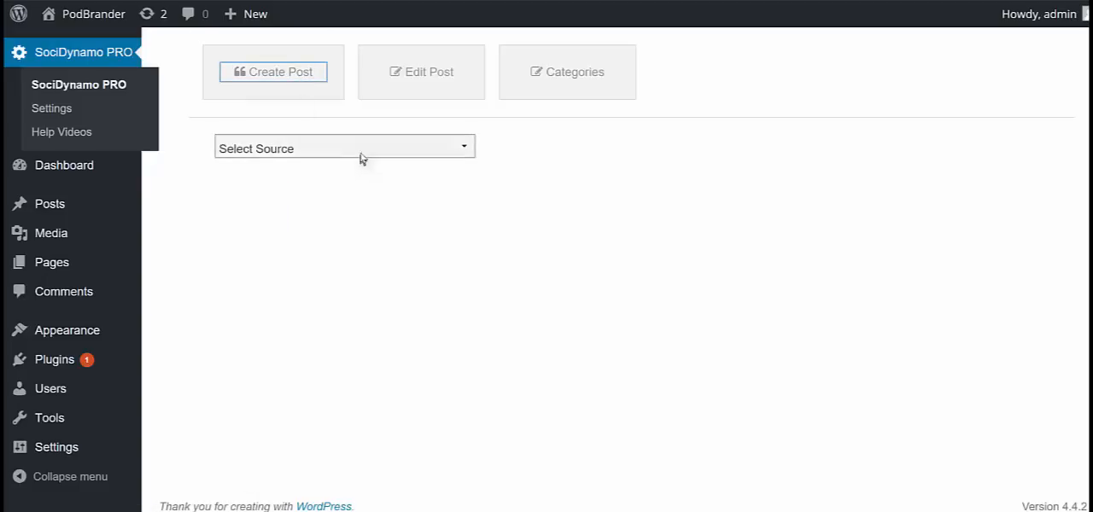
click(362, 152)
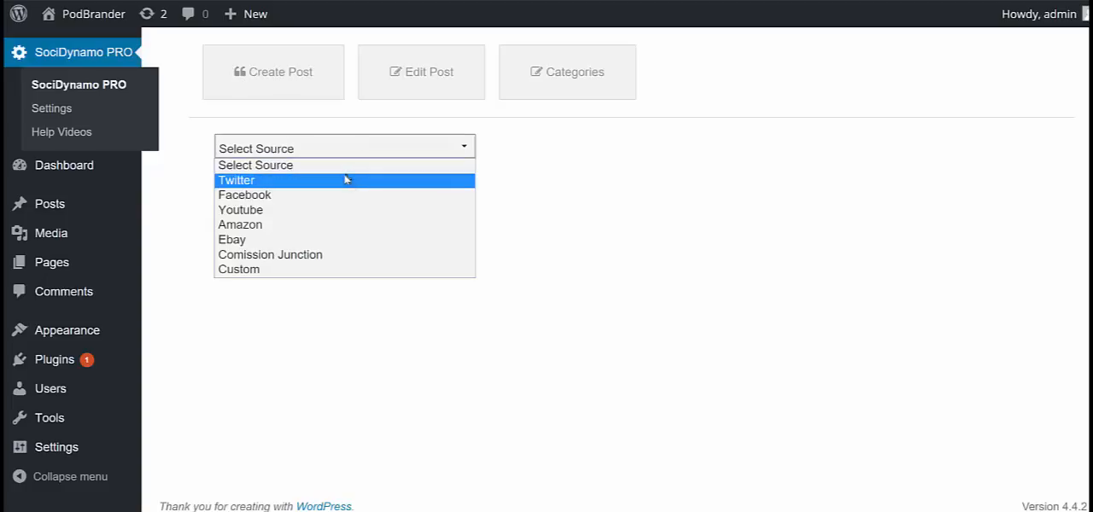
click(346, 180)
click(262, 273)
click(262, 274)
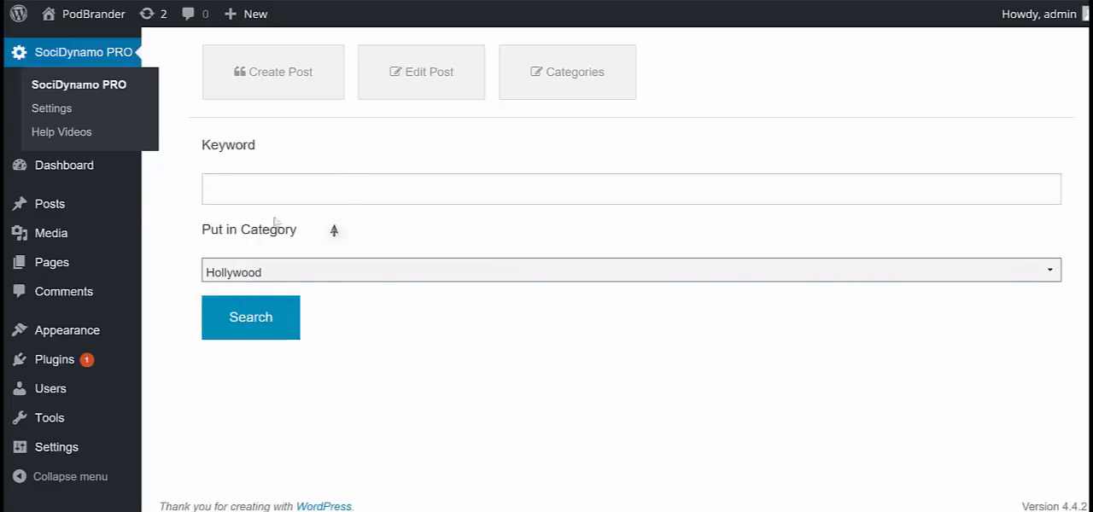
Open page99 for editing from the list of all pages.
mouse_move(86, 266)
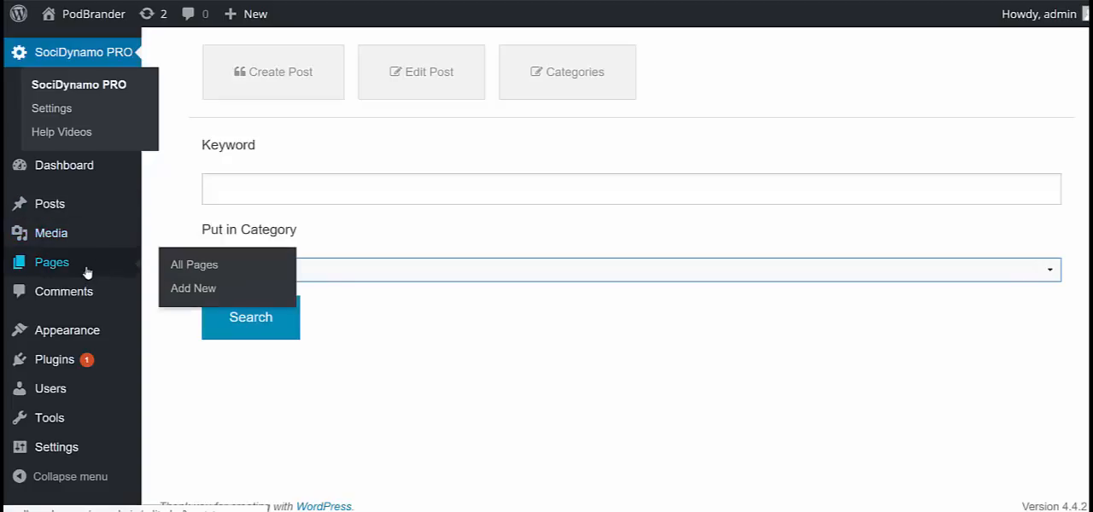
click(195, 266)
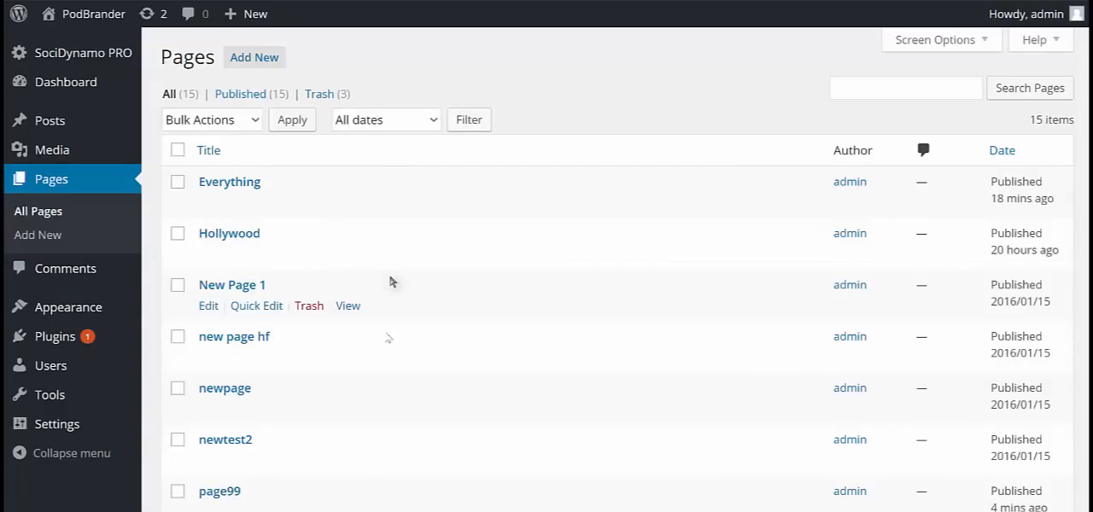
scroll(316, 483, down, 1)
click(208, 469)
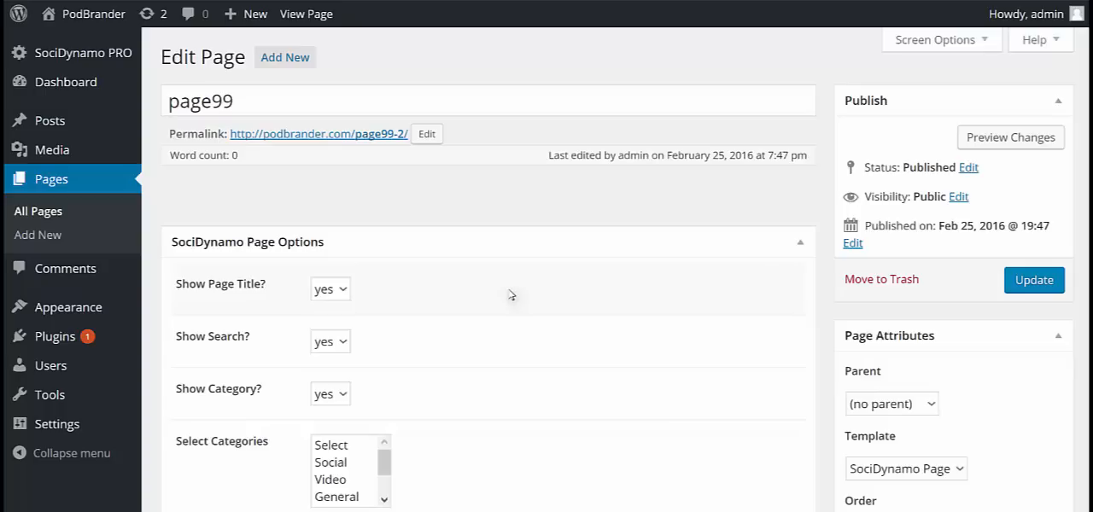
Set page99's feature box background color to A5598C and its position to Static.
scroll(503, 290, down, 1)
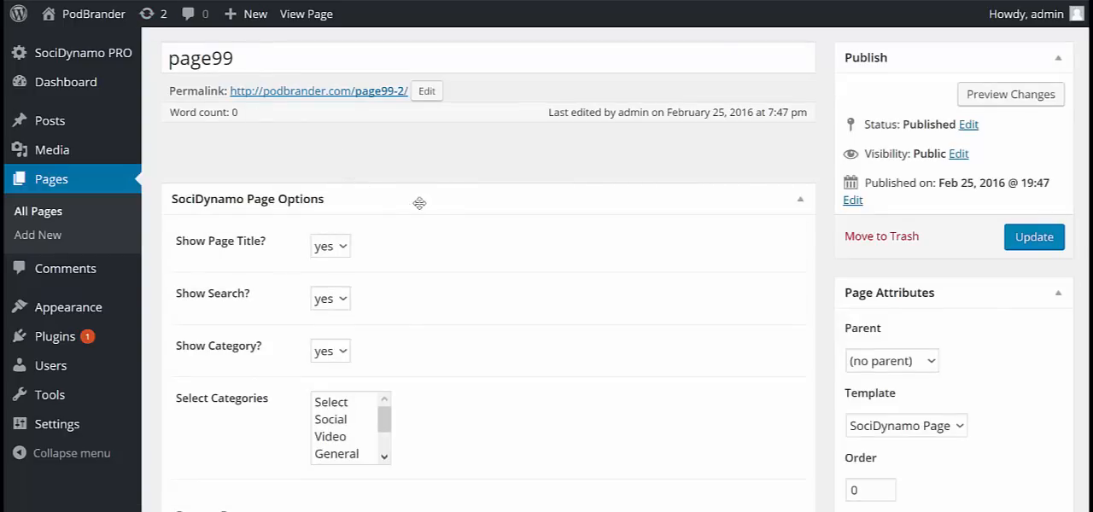
scroll(419, 205, up, 1)
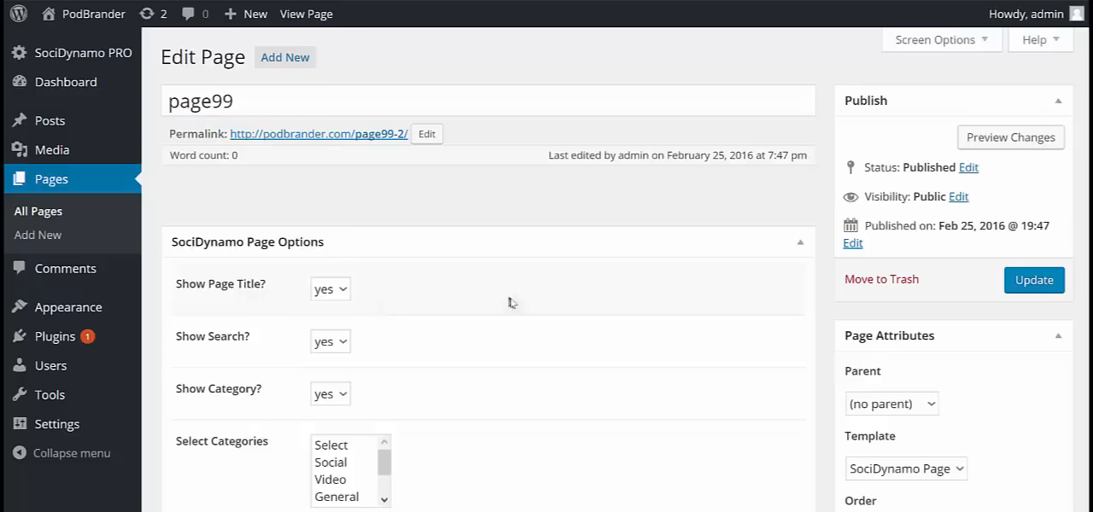
scroll(511, 301, down, 4)
scroll(513, 299, down, 1)
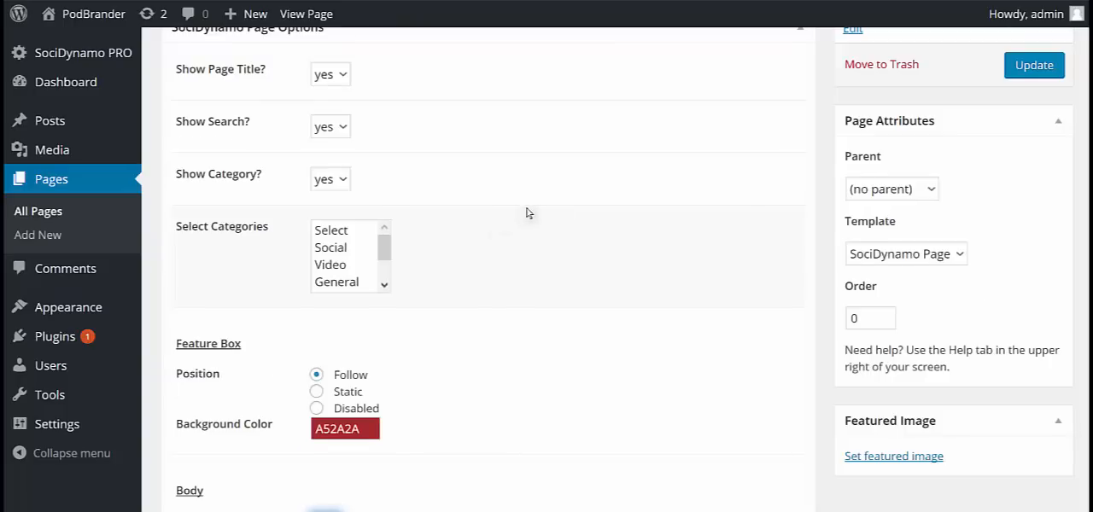
scroll(526, 212, down, 4)
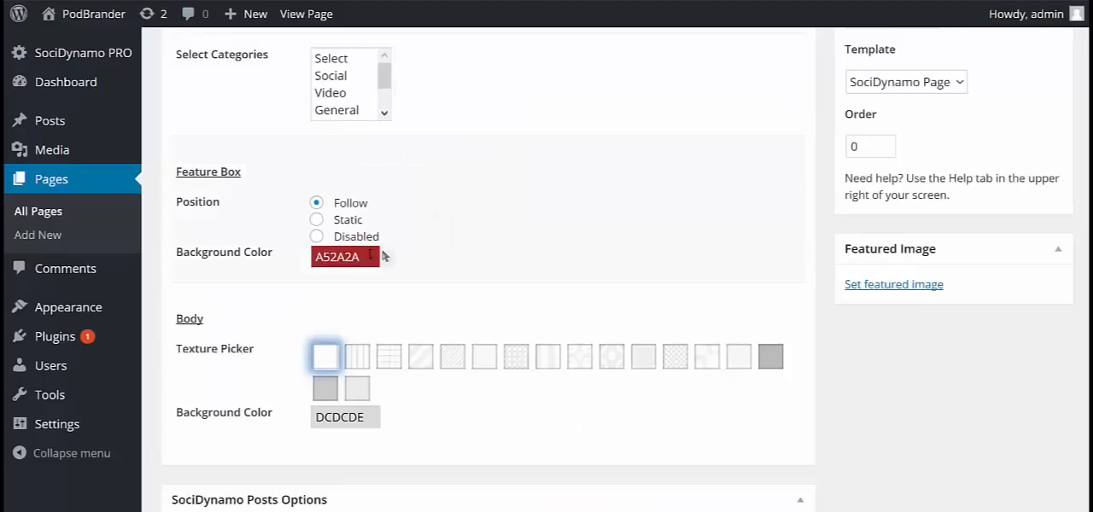
click(359, 258)
mouse_move(361, 295)
mouse_down()
mouse_move(366, 283)
mouse_move(458, 325)
mouse_up()
click(450, 193)
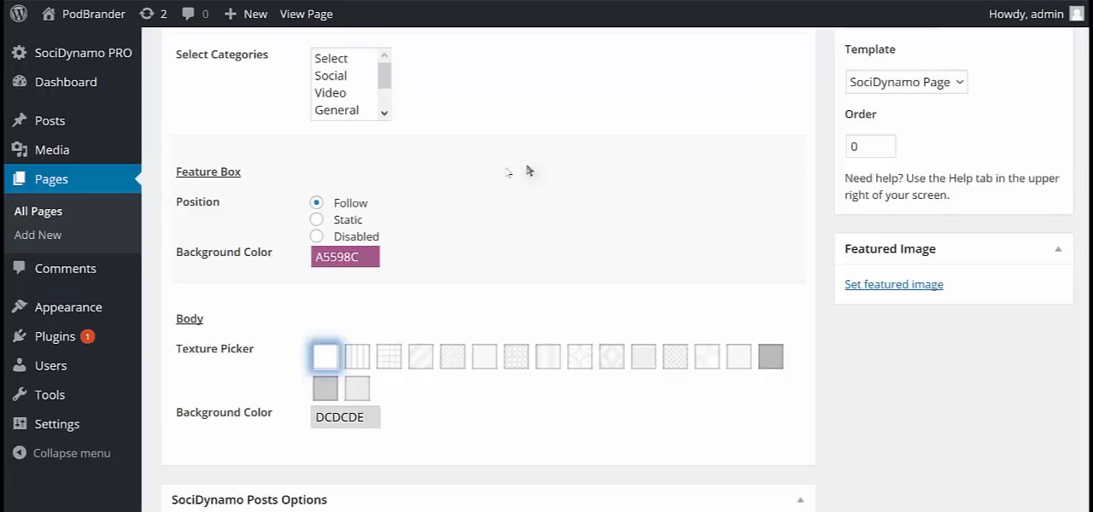
click(316, 219)
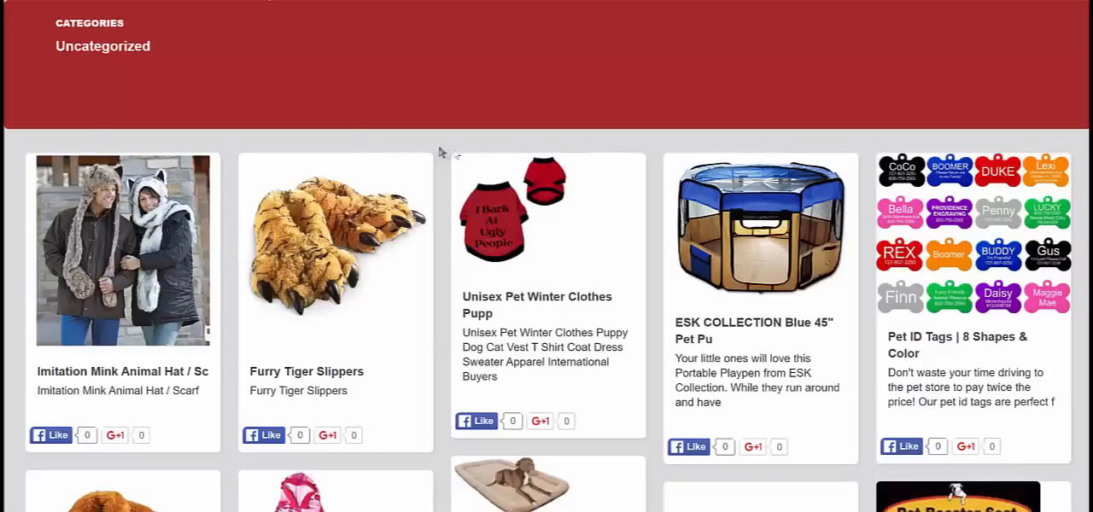
Examine the Page Widgets section and expand the SociDynamo Feature widget area.
scroll(440, 152, down, 2)
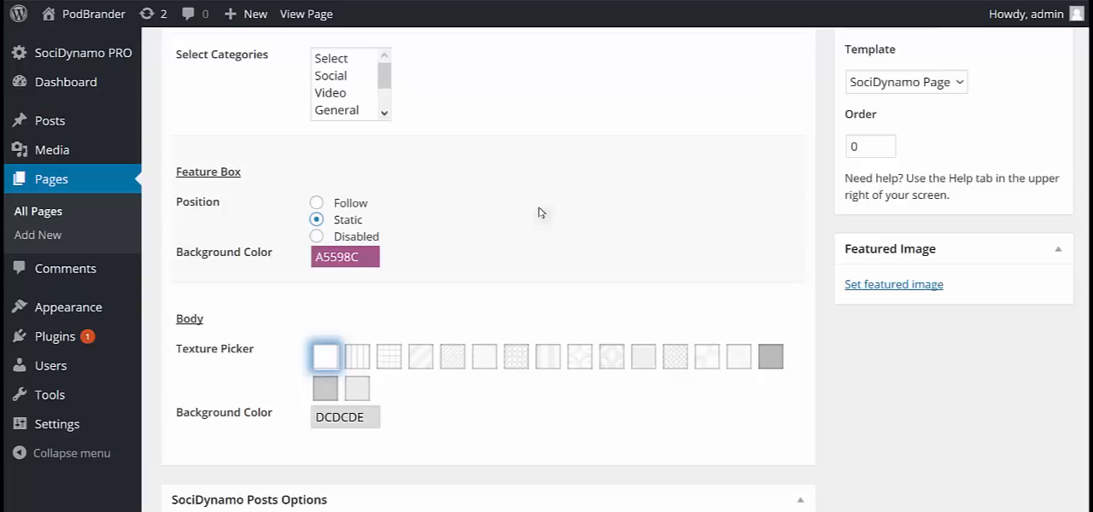
scroll(586, 218, down, 3)
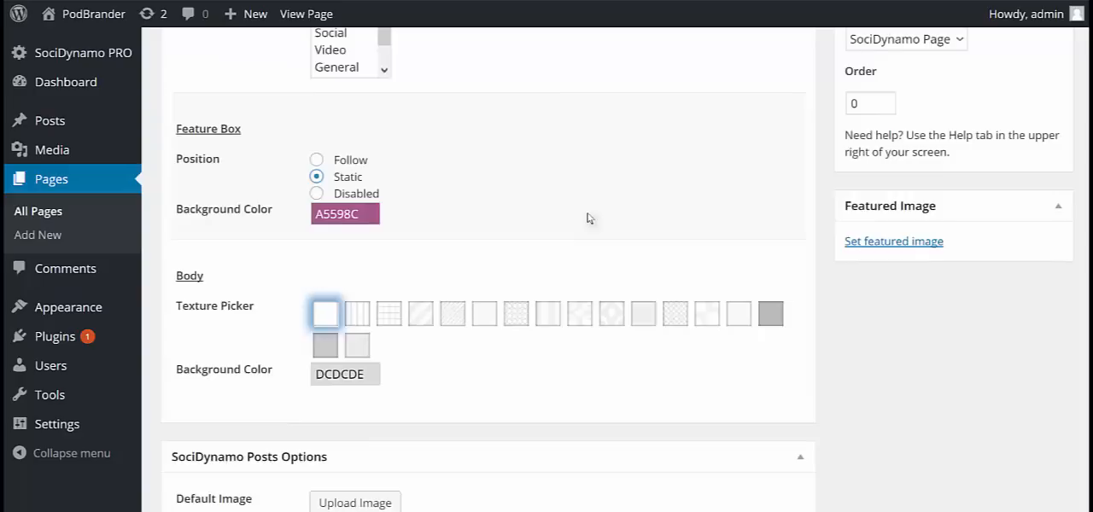
scroll(587, 218, down, 15)
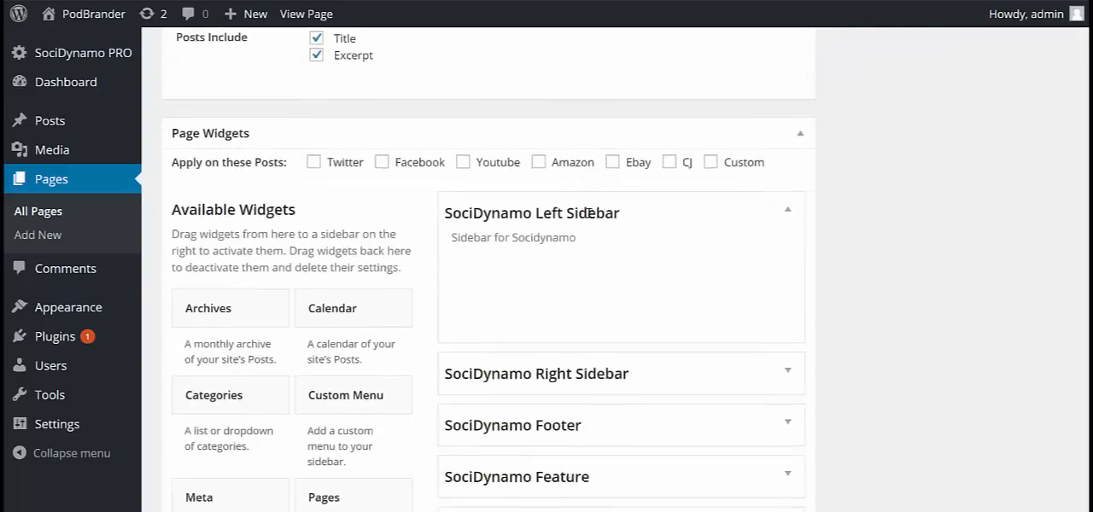
click(787, 306)
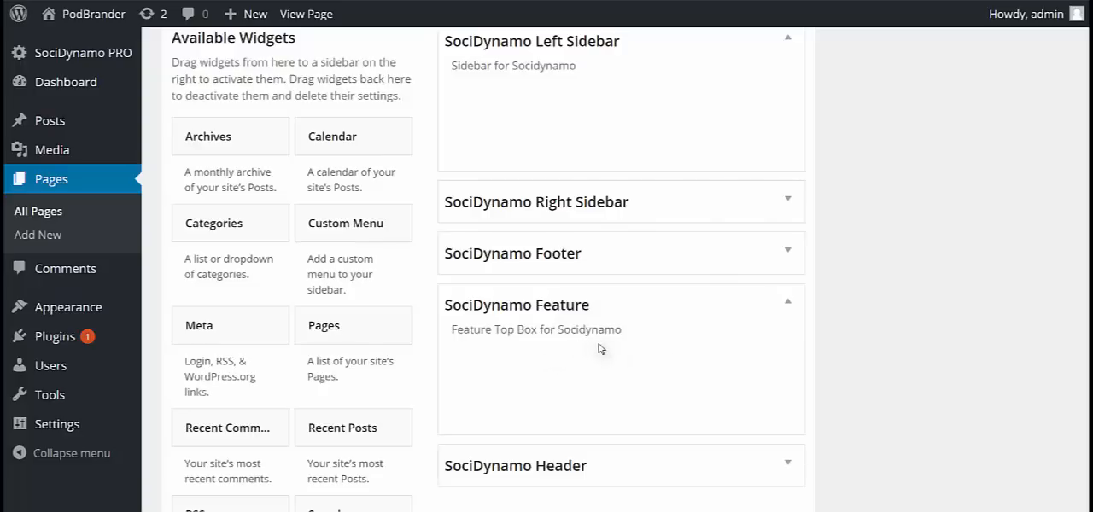
scroll(600, 349, up, 1)
scroll(600, 348, up, 5)
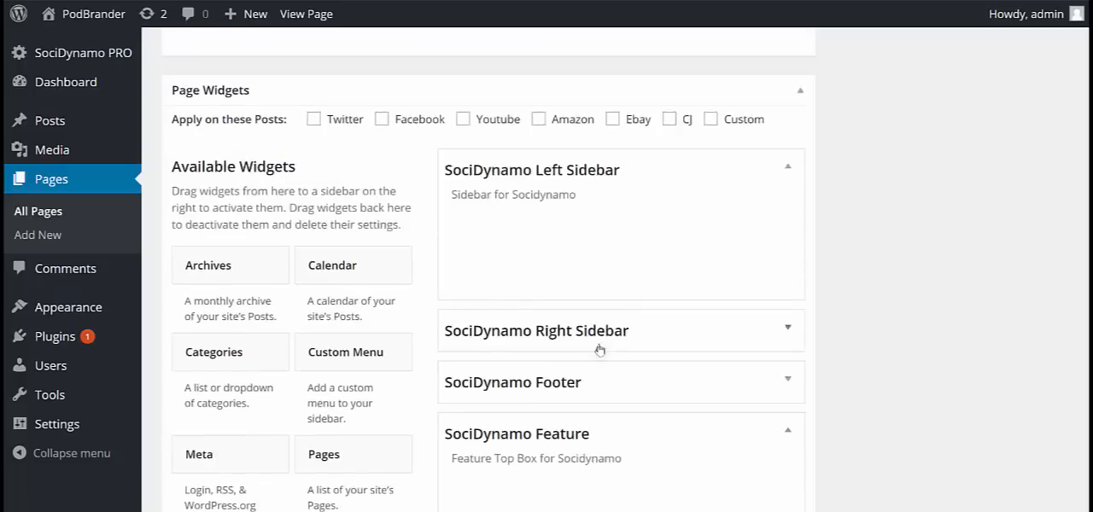
Set the page body's texture to the fourth pattern, the wide diagonal stripes.
scroll(600, 348, up, 3)
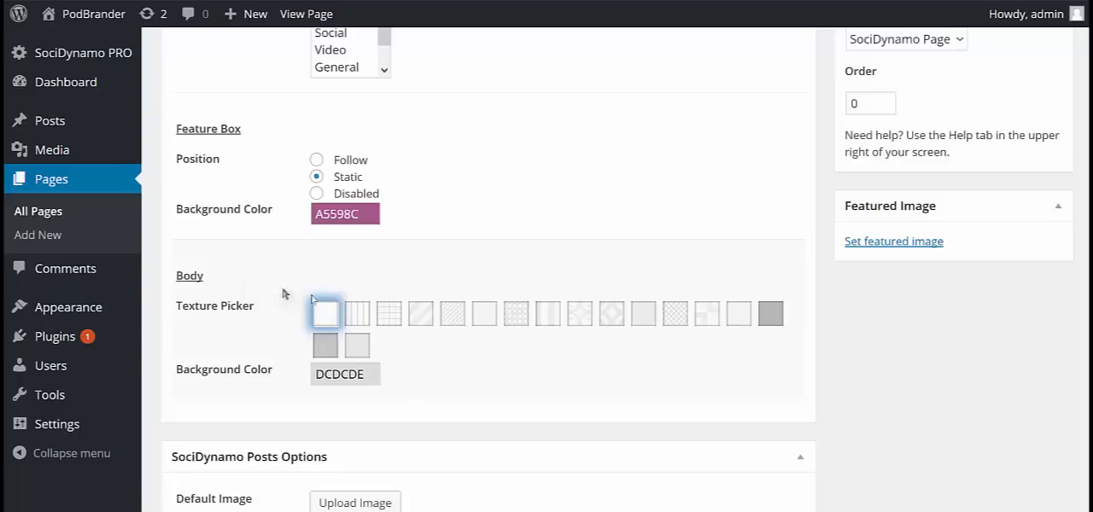
click(364, 312)
click(391, 316)
click(421, 318)
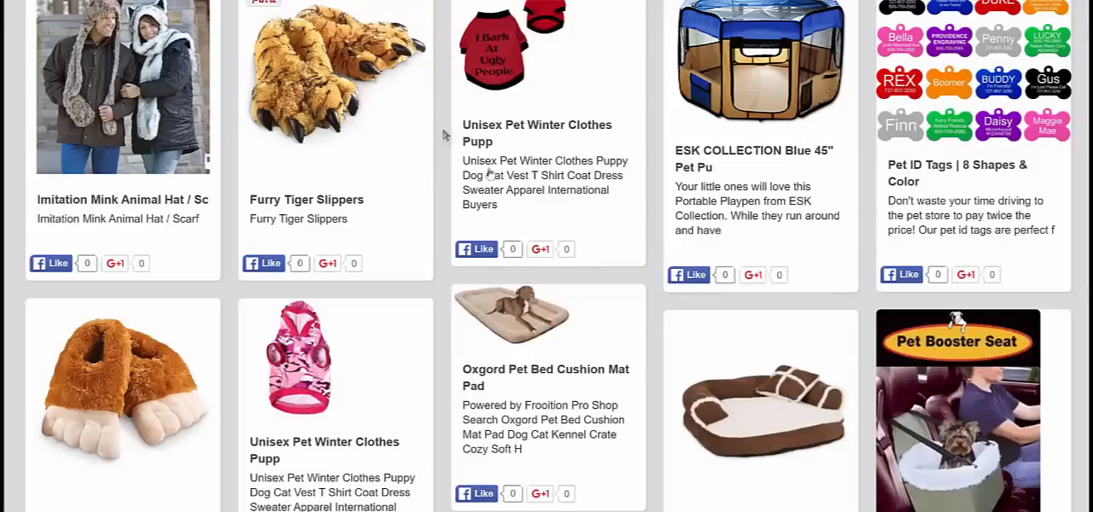
Set the page body's texture to the second pattern, the vertical stripes, and its background color to 47DE18.
scroll(444, 135, up, 2)
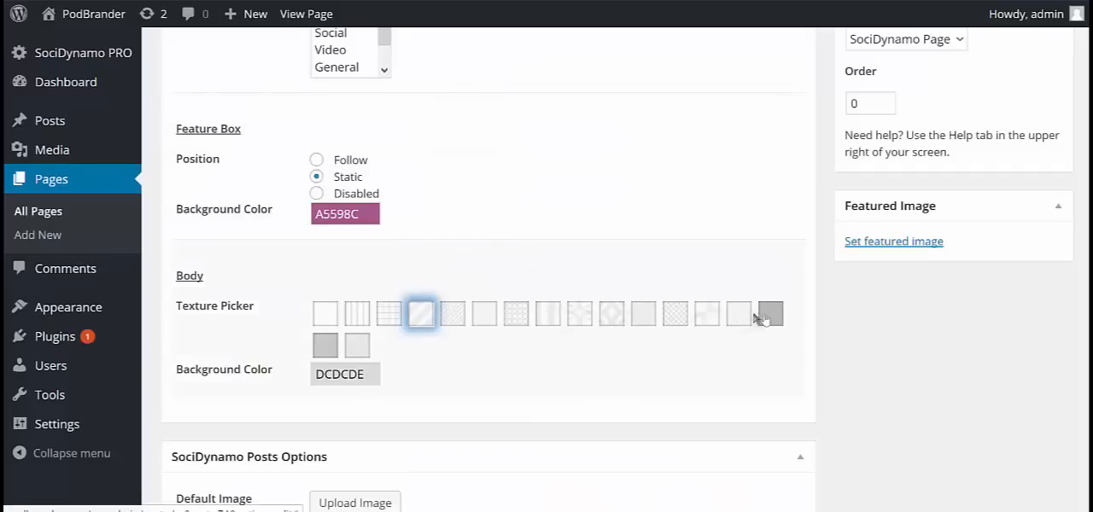
click(357, 345)
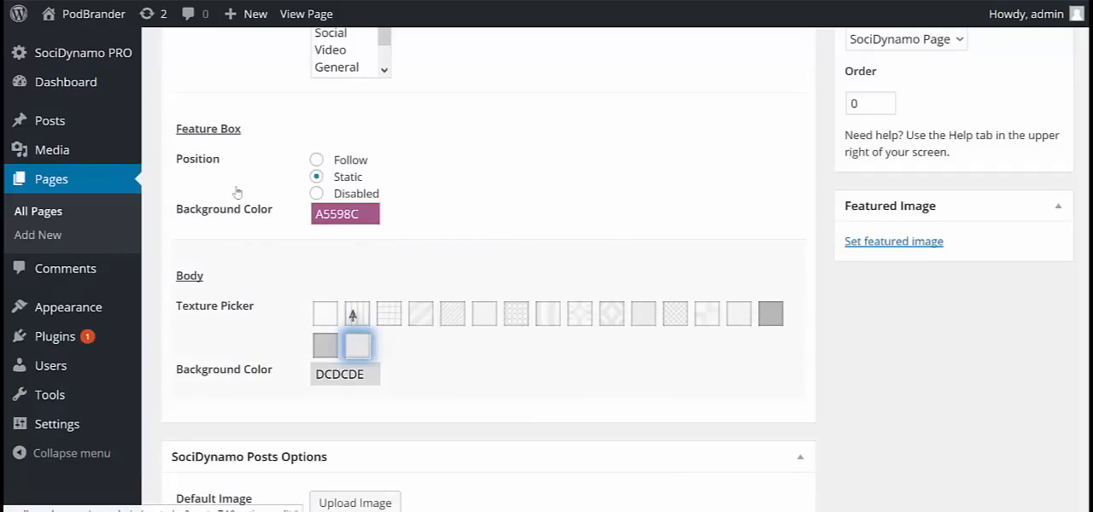
click(354, 315)
click(360, 381)
drag(374, 409, 364, 405)
click(543, 359)
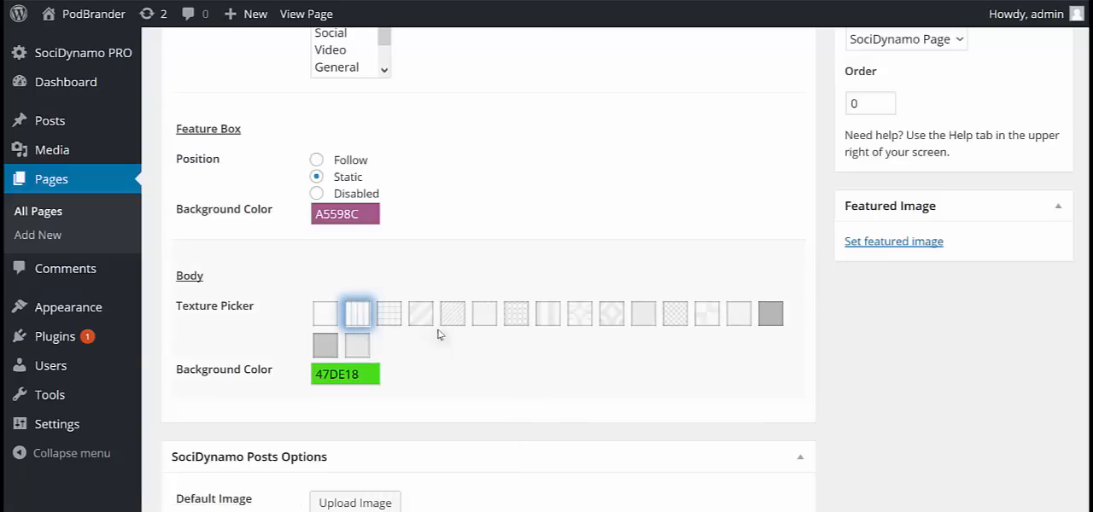
Review the SociDynamo Posts Options and view the Furry Tiger Slippers post on the live site.
scroll(440, 334, down, 1)
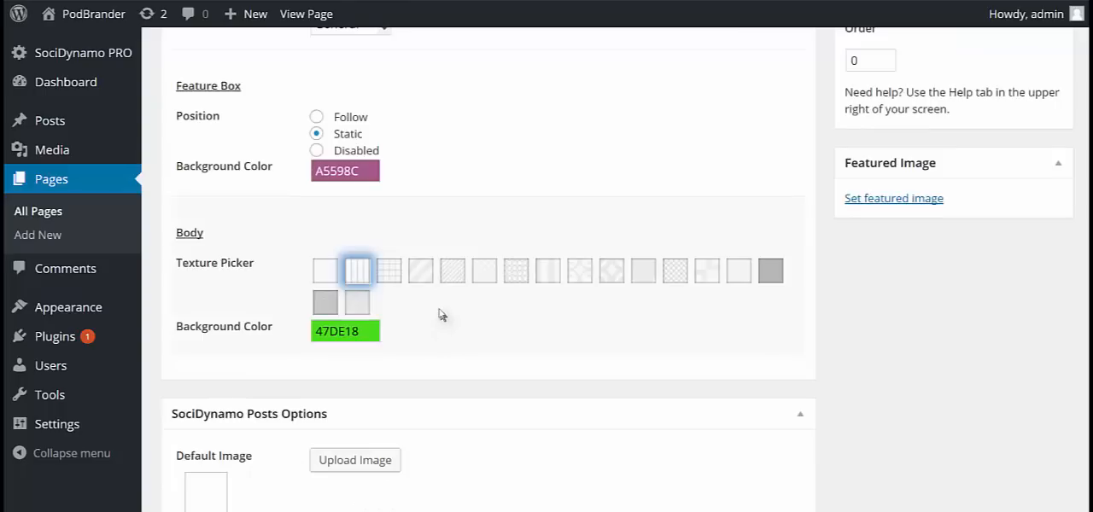
scroll(419, 272, down, 1)
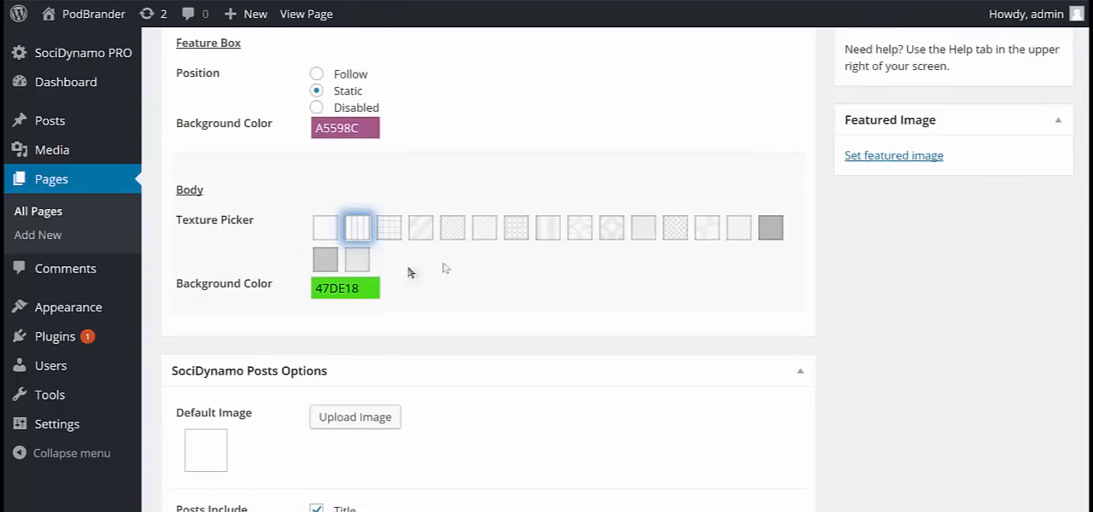
scroll(500, 253, down, 4)
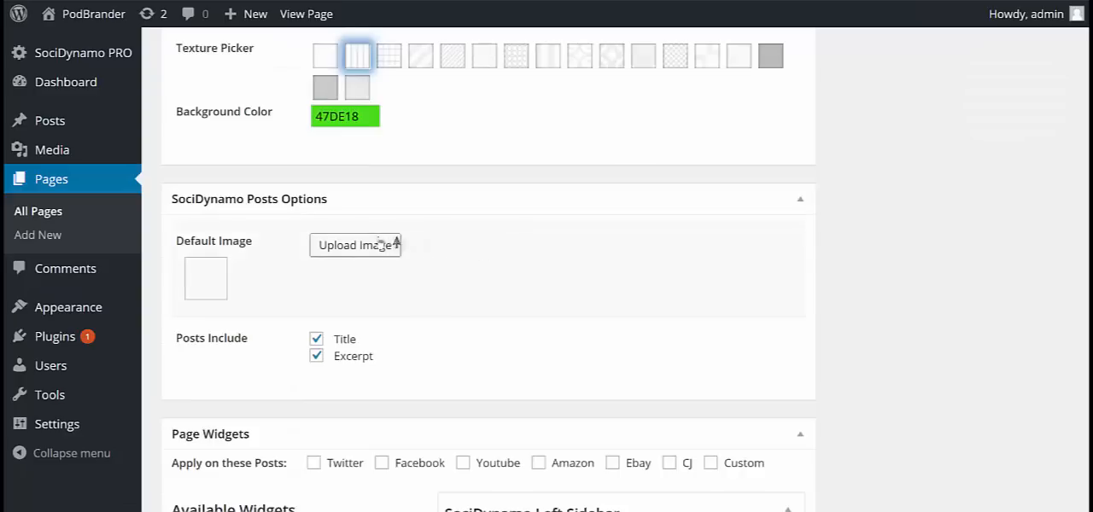
scroll(453, 209, down, 1)
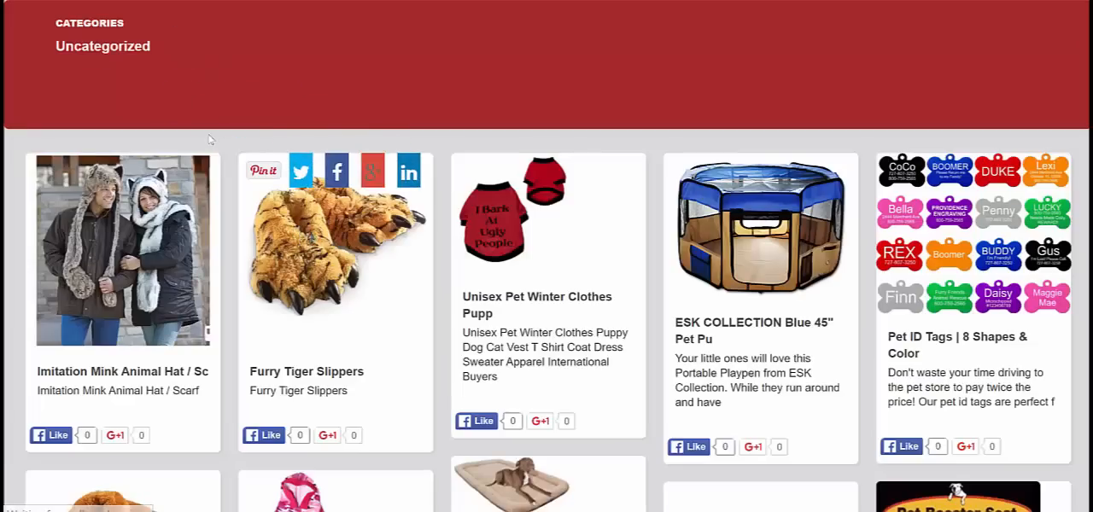
scroll(620, 300, down, 1)
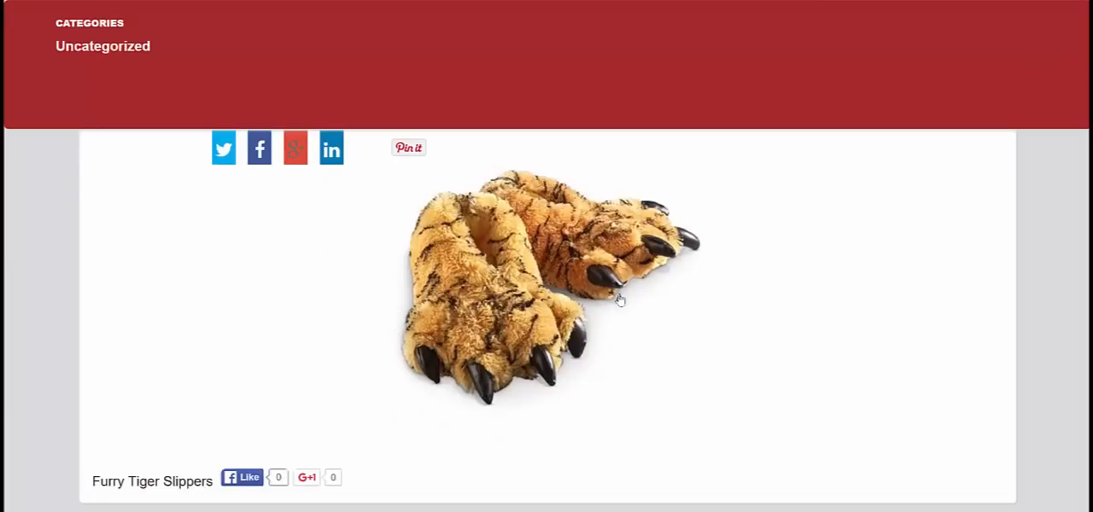
scroll(341, 111, up, 1)
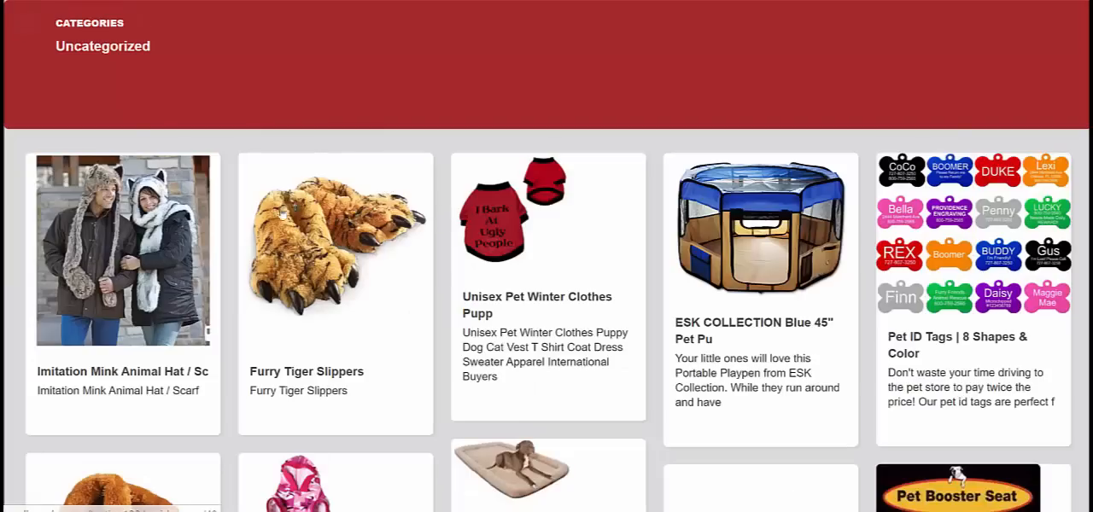
mouse_move(300, 242)
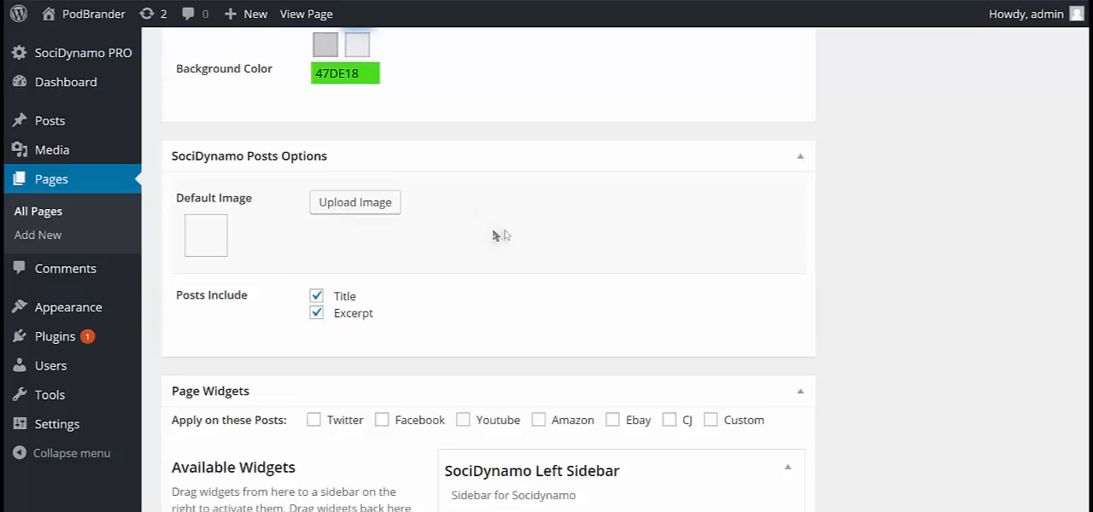
Examine the Posts Include settings, the available and inactive widgets, and the SociDynamo widget areas.
scroll(524, 234, down, 2)
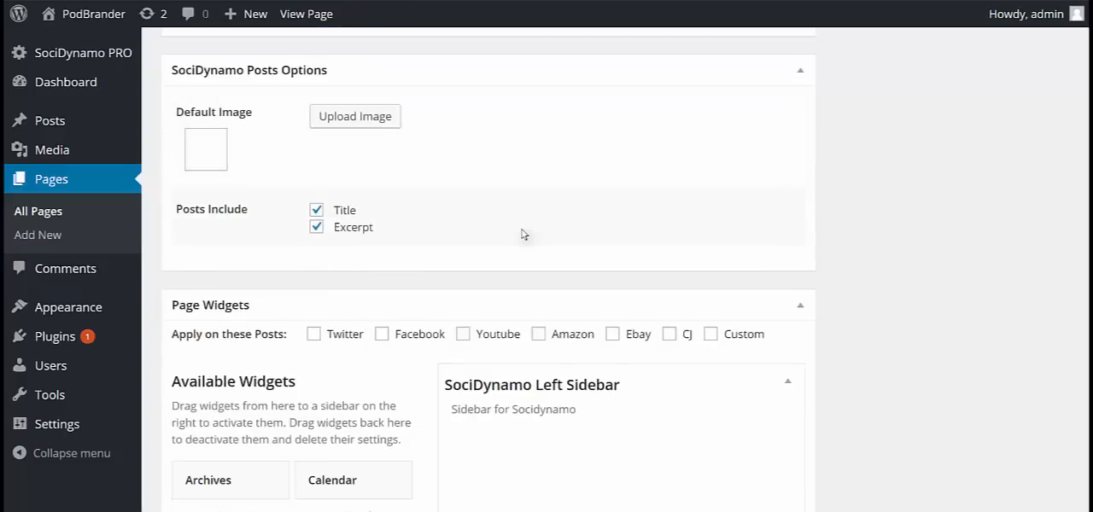
scroll(524, 234, down, 4)
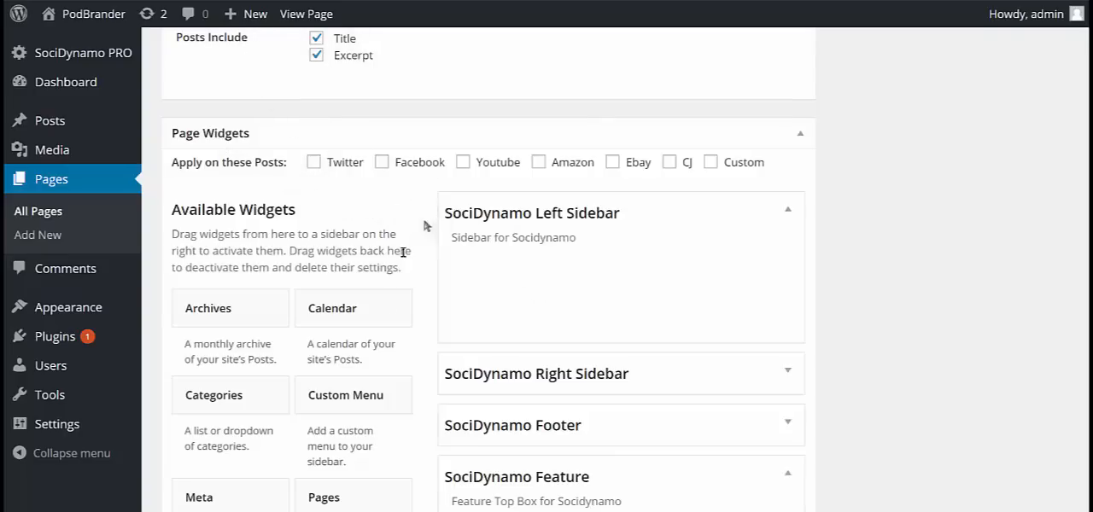
scroll(324, 291, down, 1)
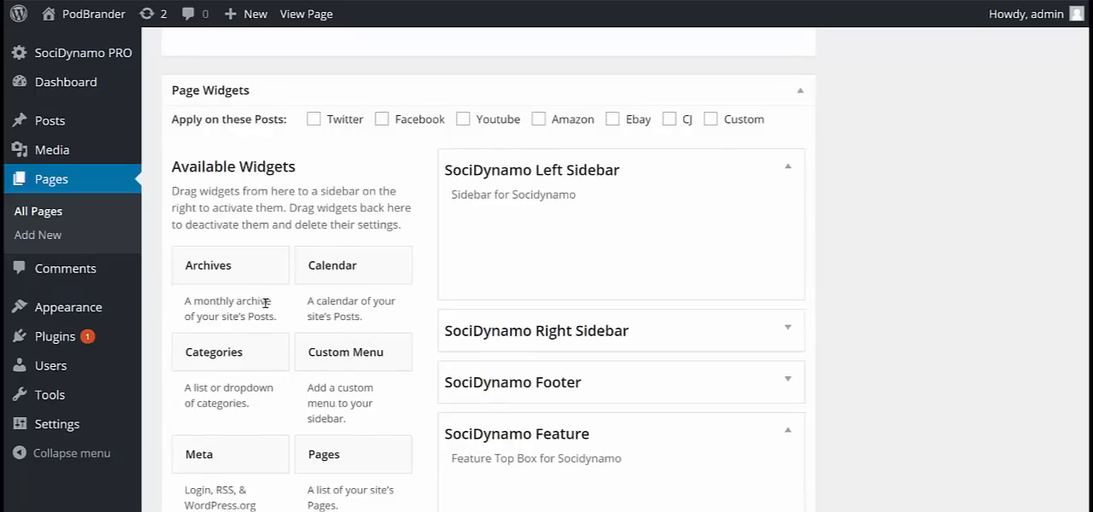
scroll(266, 302, down, 2)
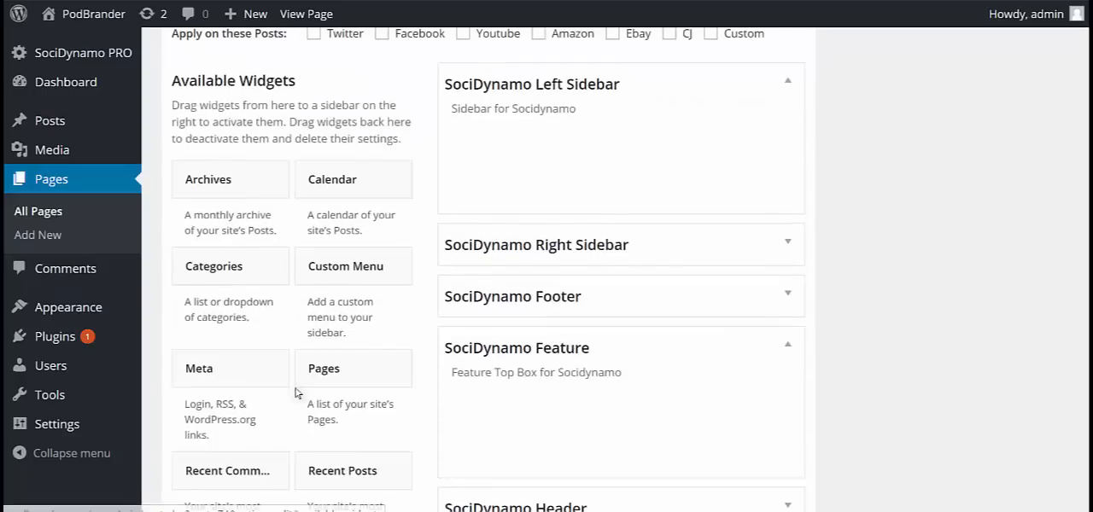
scroll(295, 392, down, 3)
scroll(295, 392, down, 6)
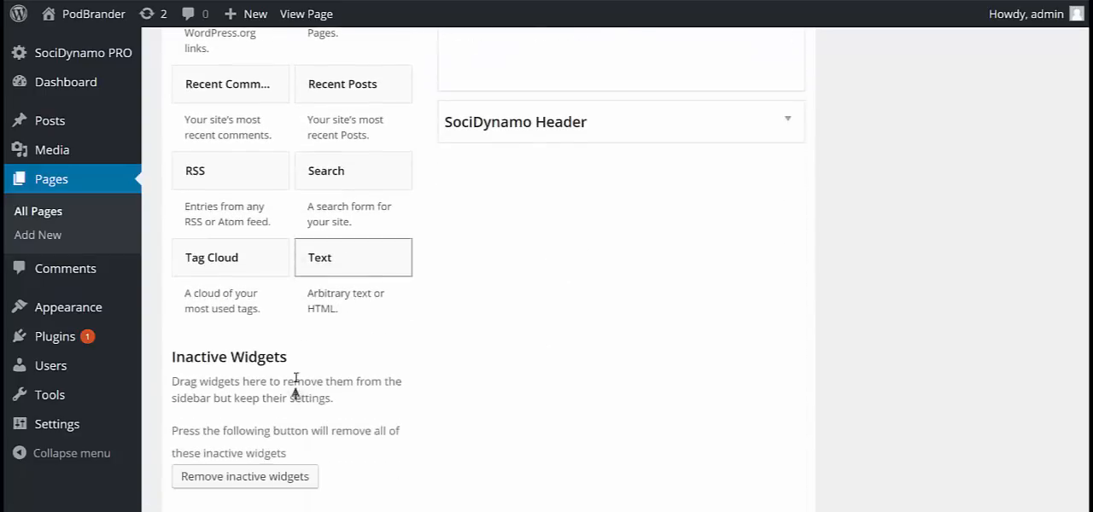
scroll(342, 290, up, 5)
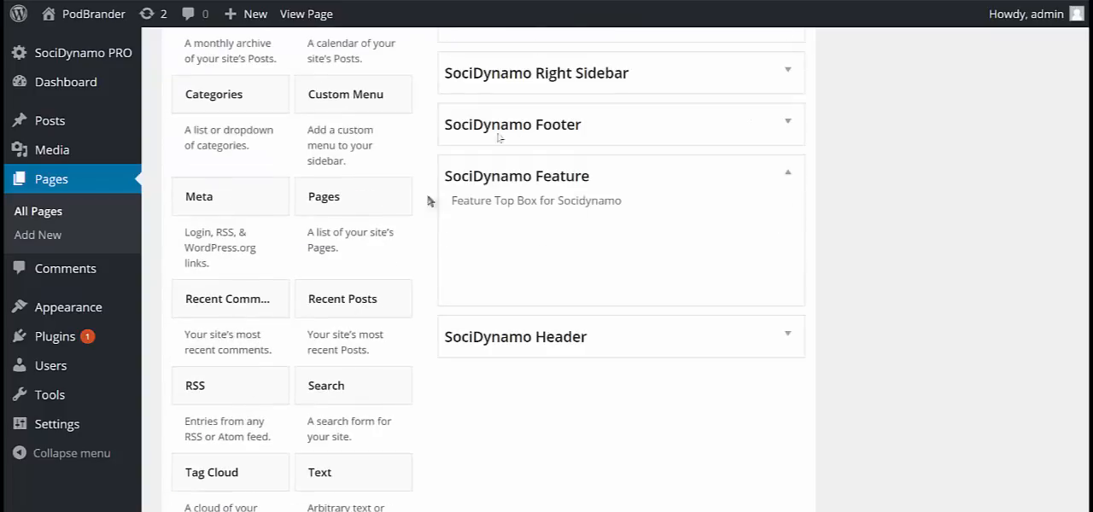
scroll(700, 214, up, 5)
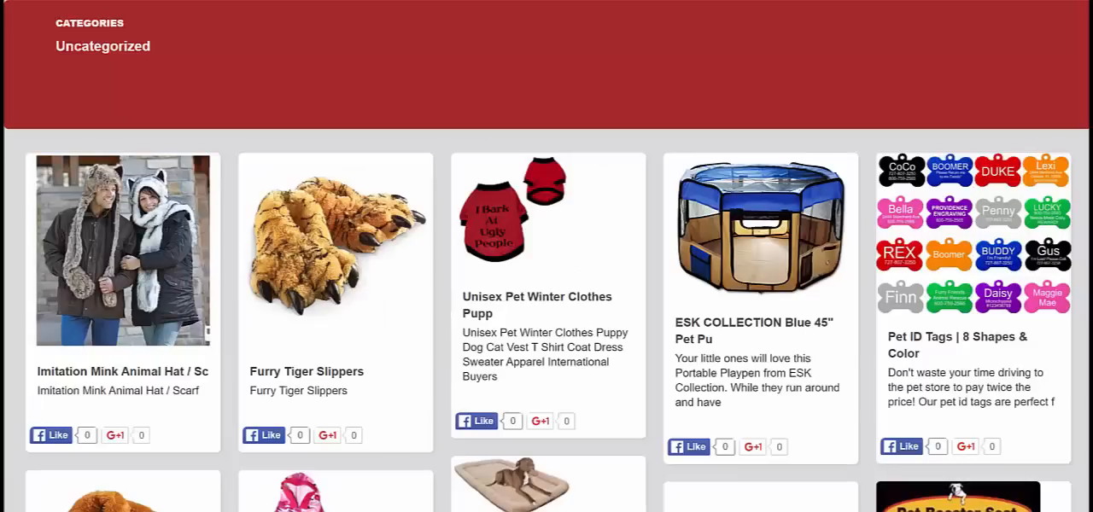
Reopen the Furry Tiger Slippers post on the live site and compare its layout with the page's widget areas.
click(397, 317)
scroll(396, 315, down, 1)
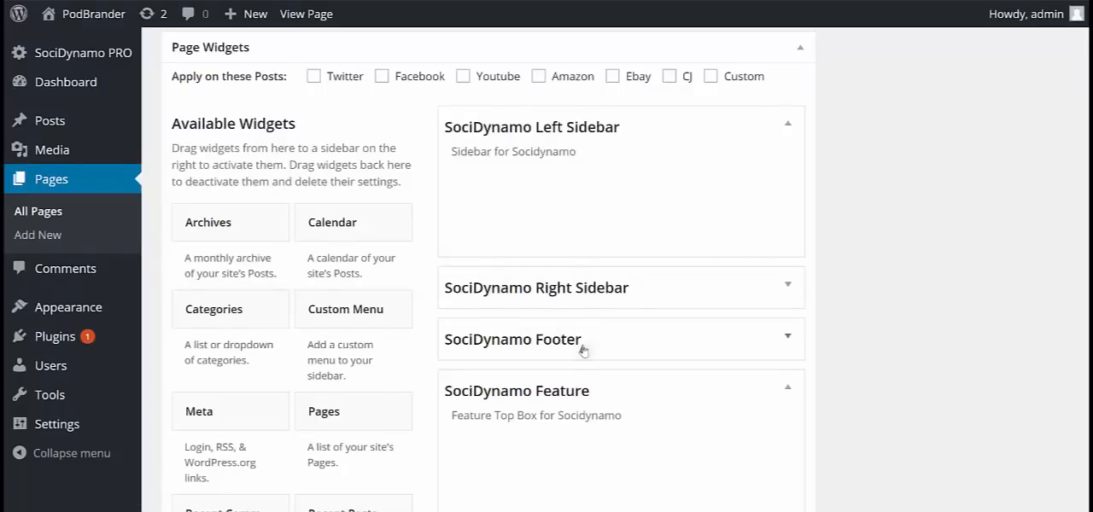
scroll(585, 383, down, 3)
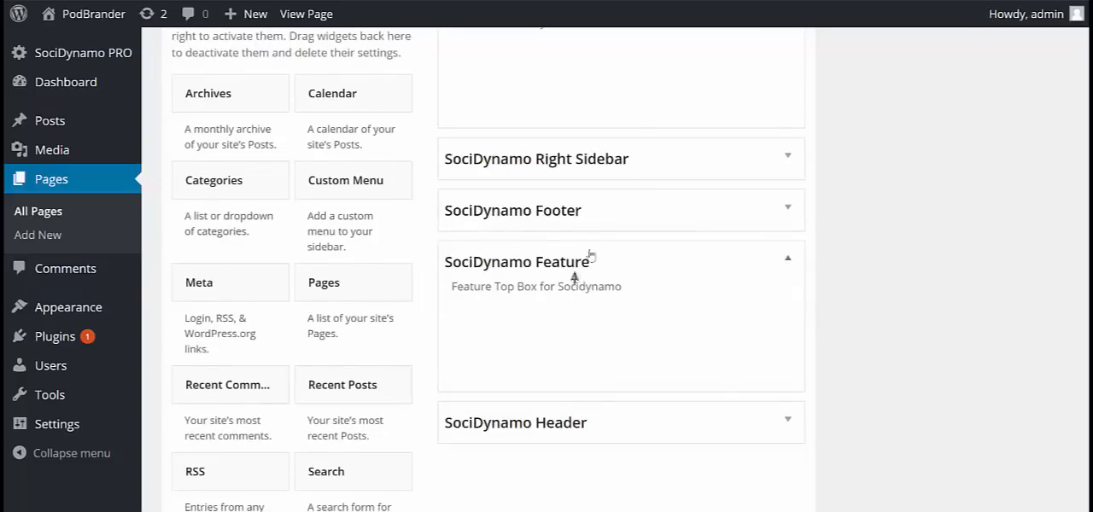
scroll(581, 282, up, 3)
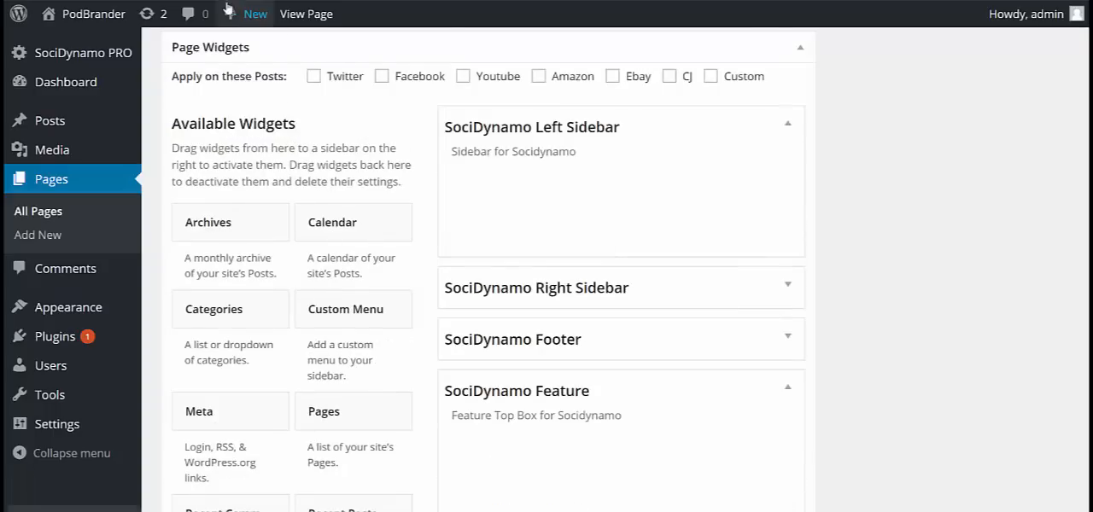
click(227, 1)
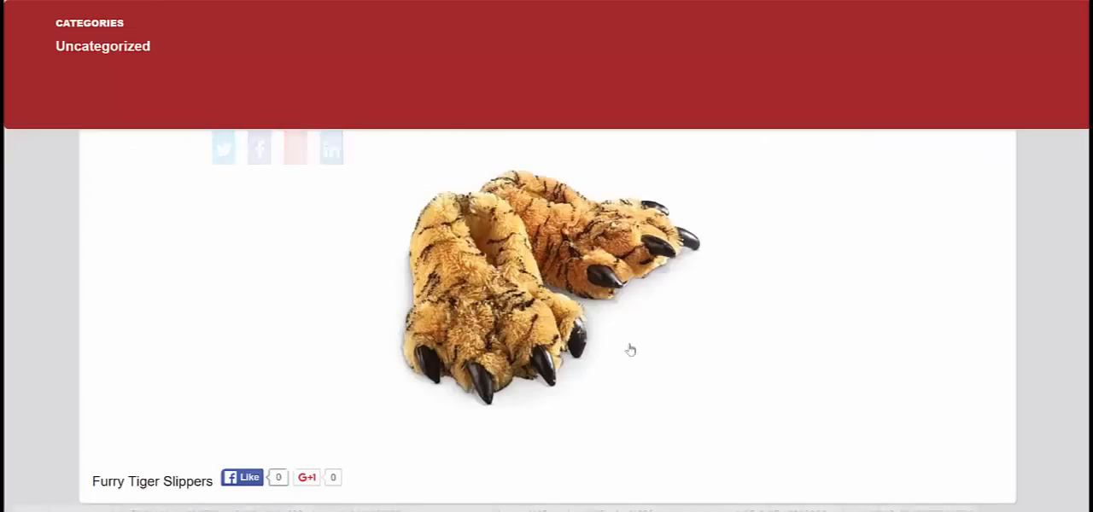
scroll(757, 269, up, 1)
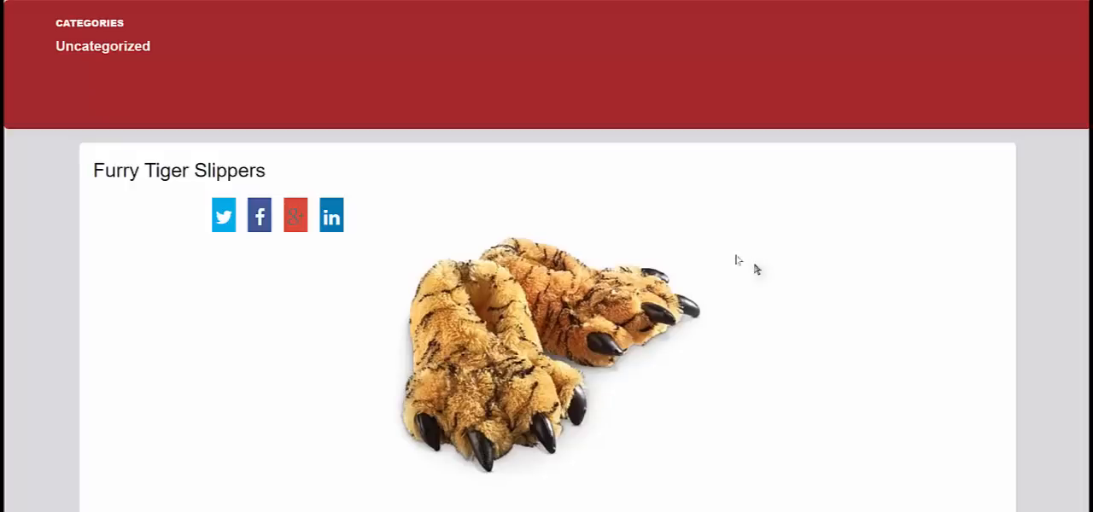
click(195, 0)
scroll(423, 236, up, 1)
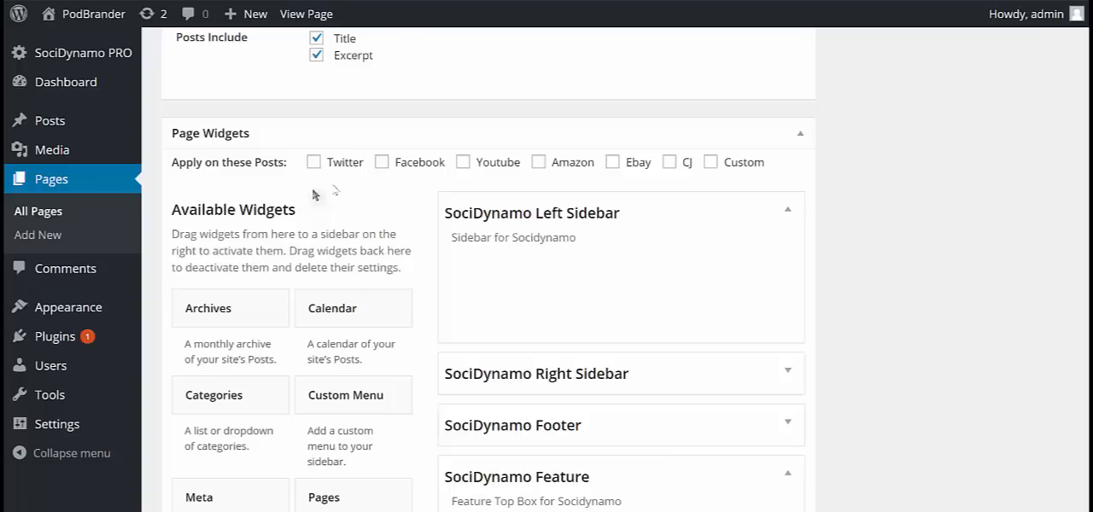
Apply the page widgets to Twitter, Facebook, Youtube, Amazon, Ebay, CJ and Custom posts.
scroll(591, 399, down, 1)
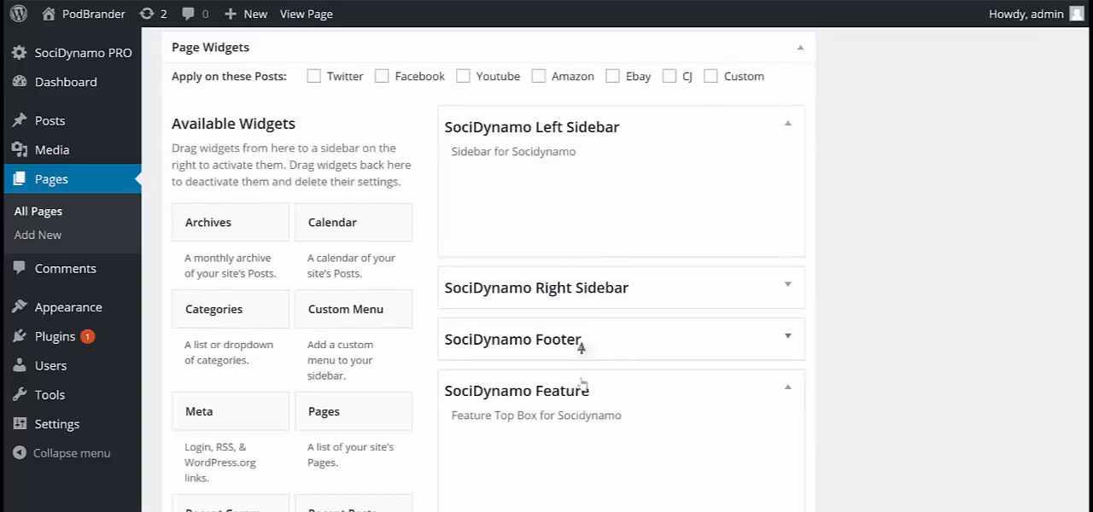
scroll(594, 360, up, 2)
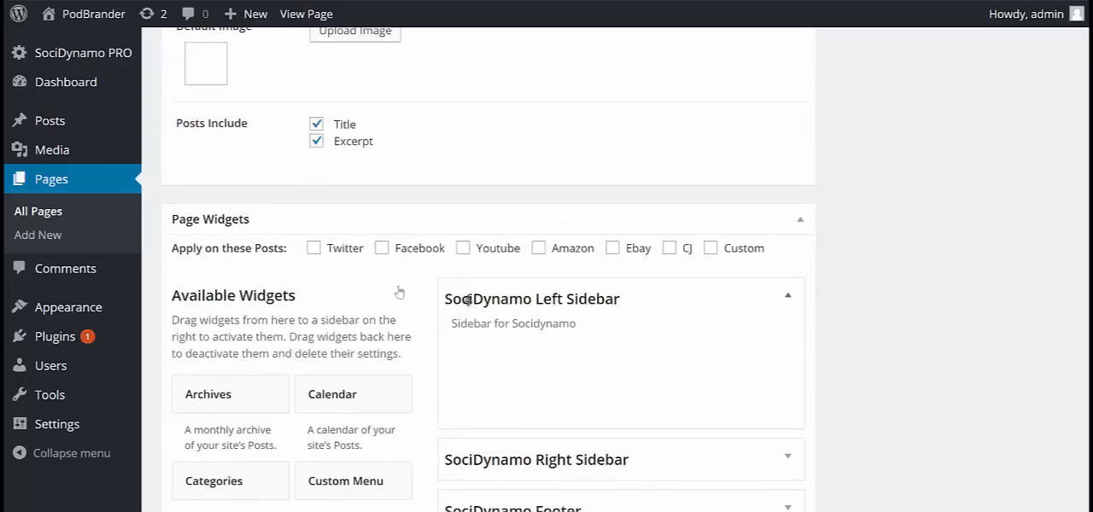
click(313, 247)
click(382, 247)
click(462, 249)
click(538, 248)
click(612, 249)
click(670, 249)
click(710, 249)
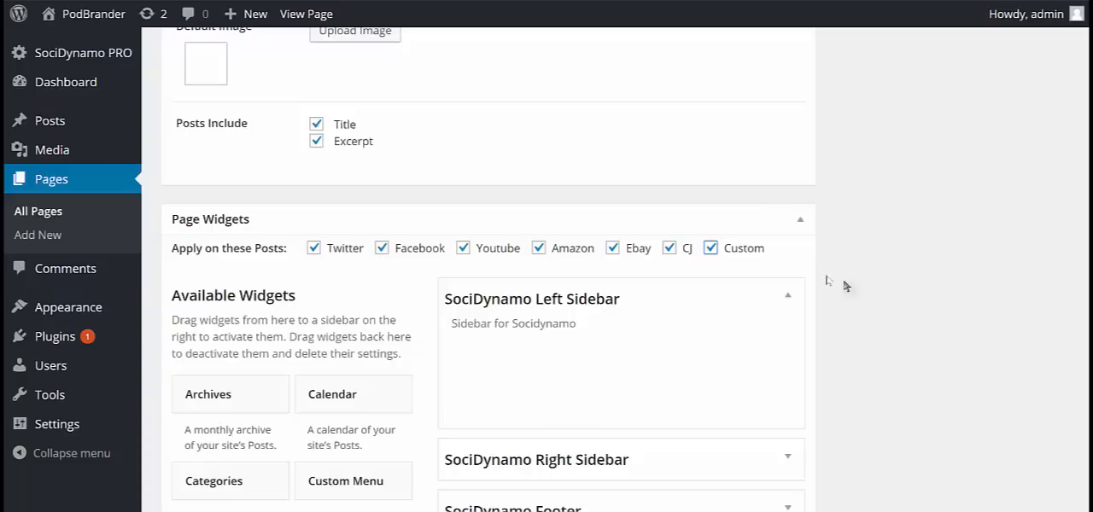
Save the changes to page99 by updating the published page.
scroll(724, 358, down, 1)
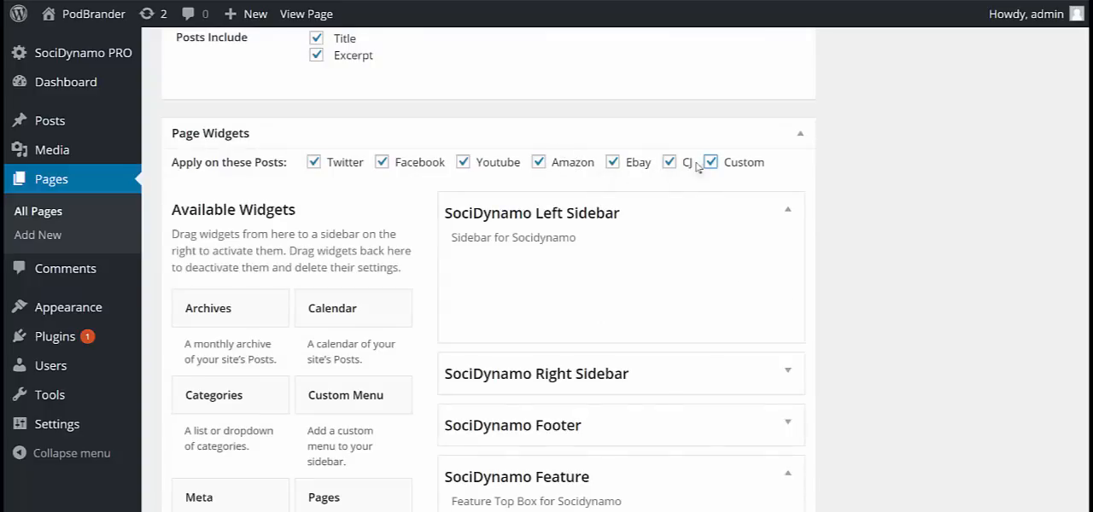
scroll(695, 316, down, 1)
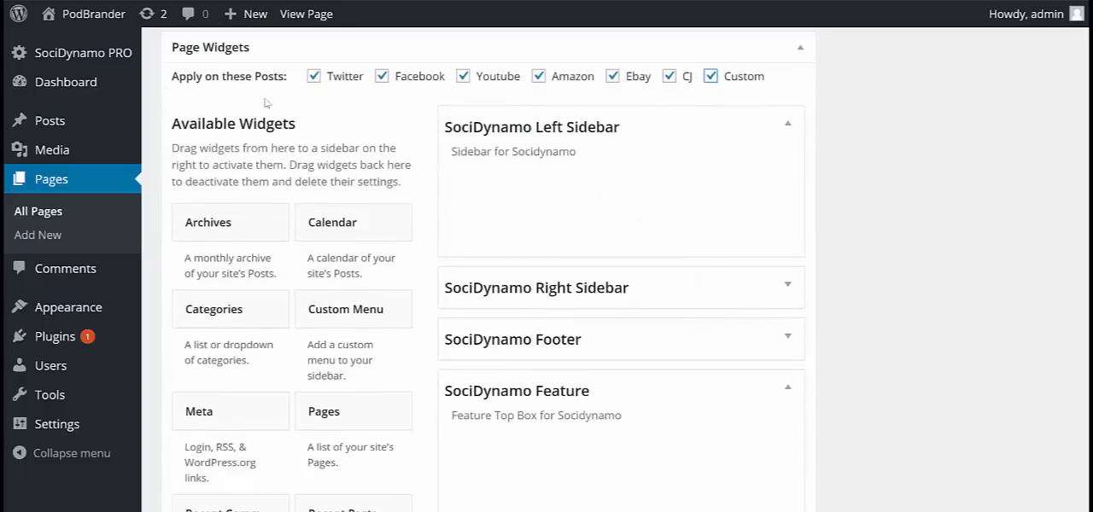
scroll(854, 319, up, 8)
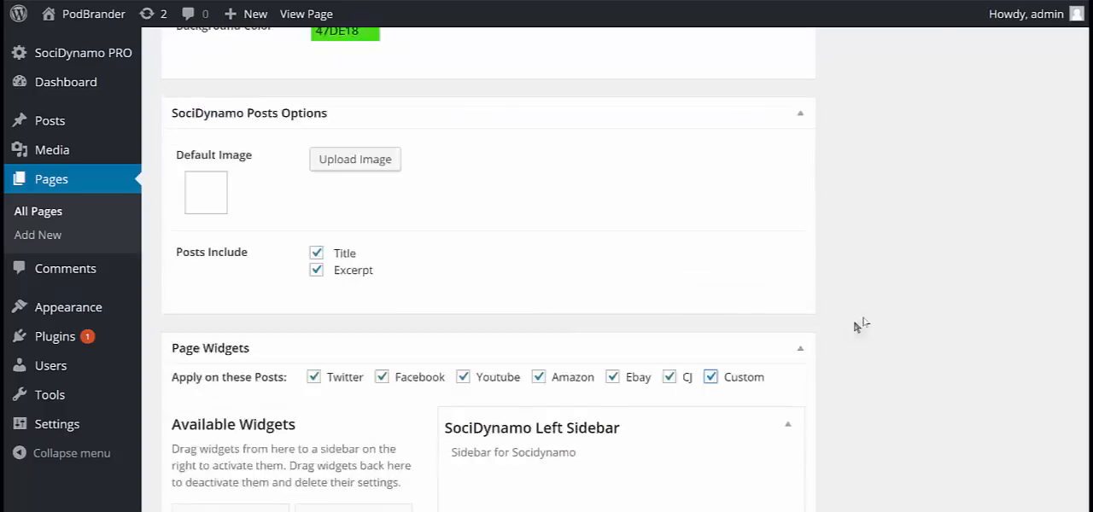
scroll(968, 176, up, 4)
click(1031, 195)
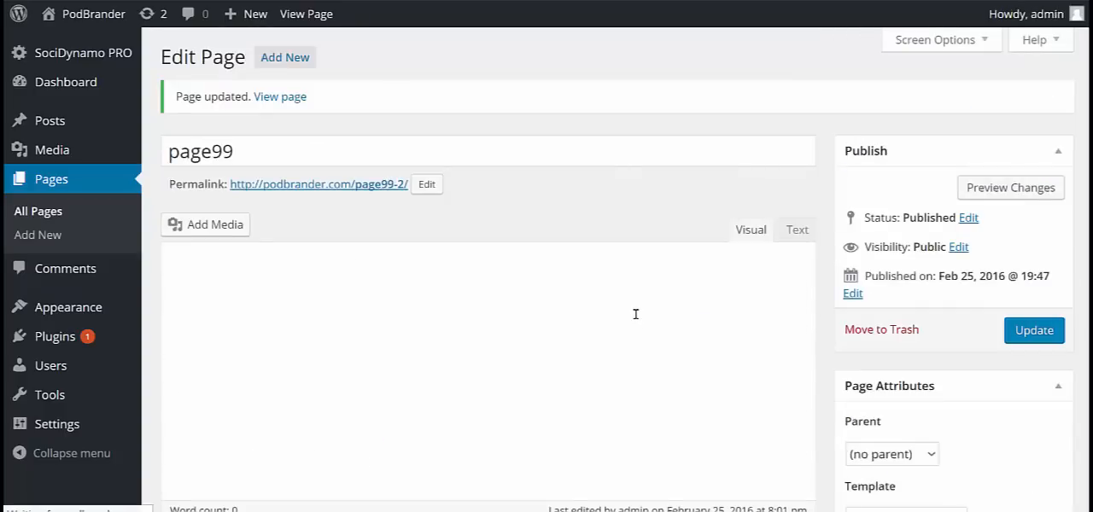
Add the Calendar widget to the SociDynamo Left Sidebar in page99's Page Widgets section.
scroll(635, 314, down, 1)
scroll(534, 312, down, 12)
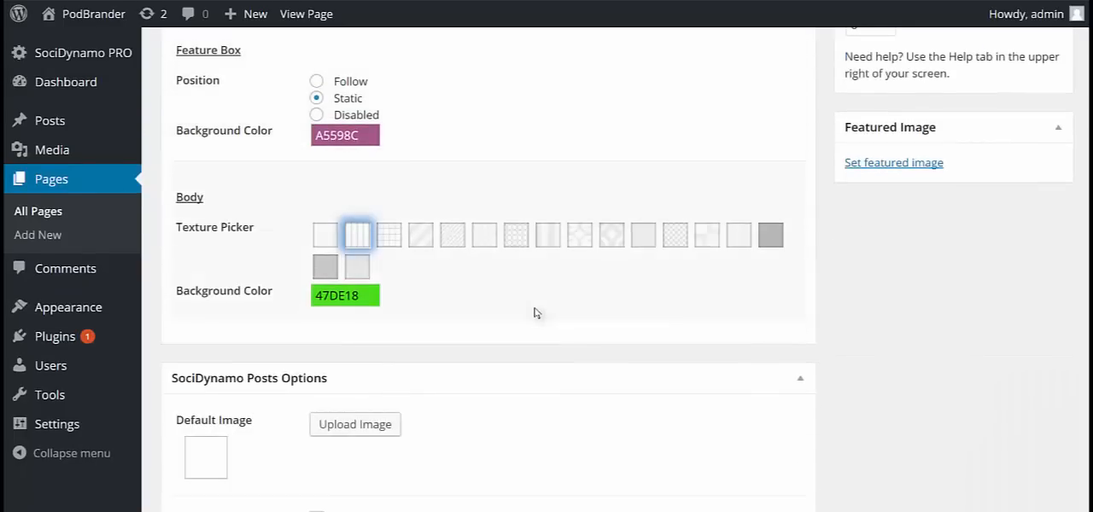
scroll(535, 314, down, 4)
scroll(532, 299, up, 3)
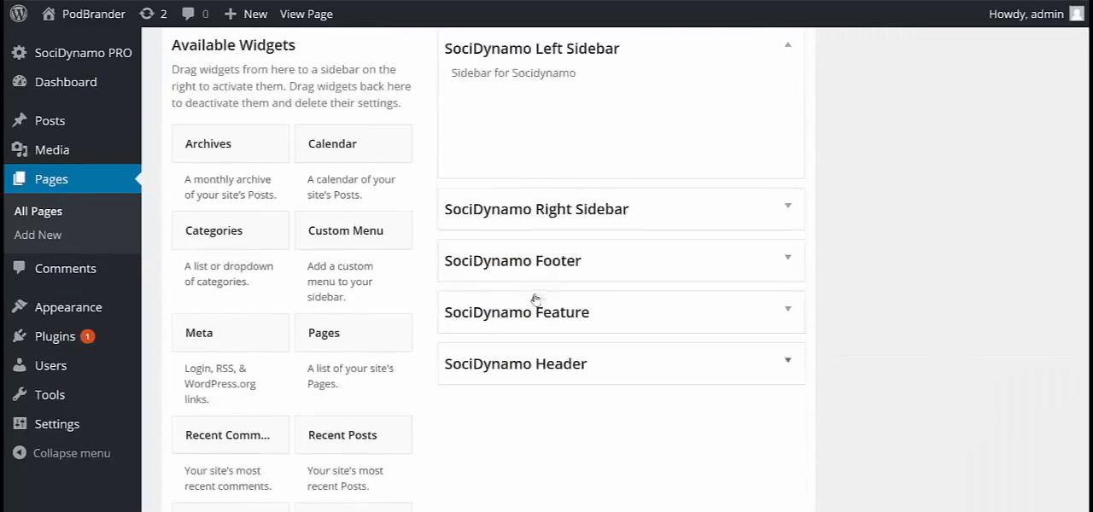
drag(551, 239, 550, 214)
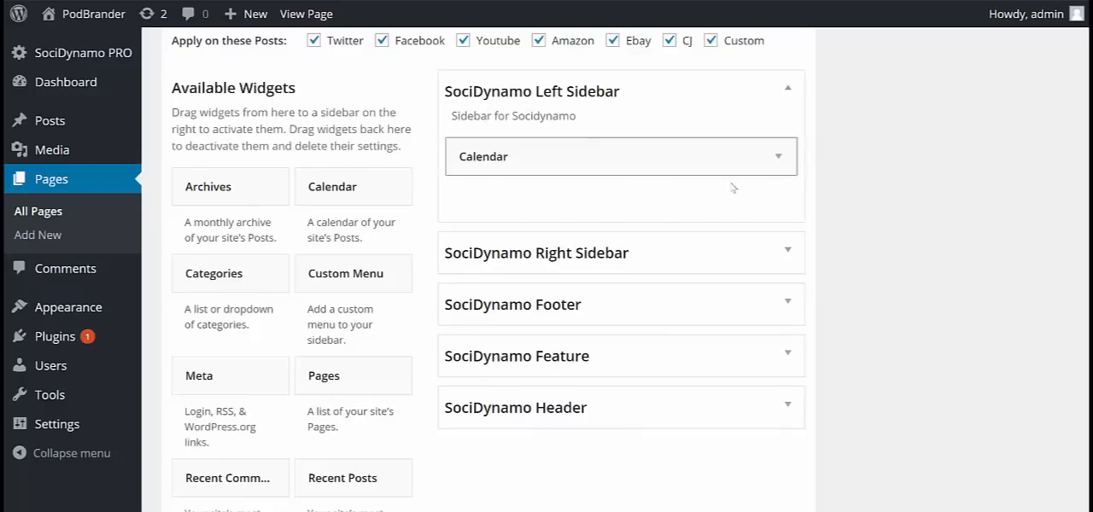
scroll(653, 185, up, 1)
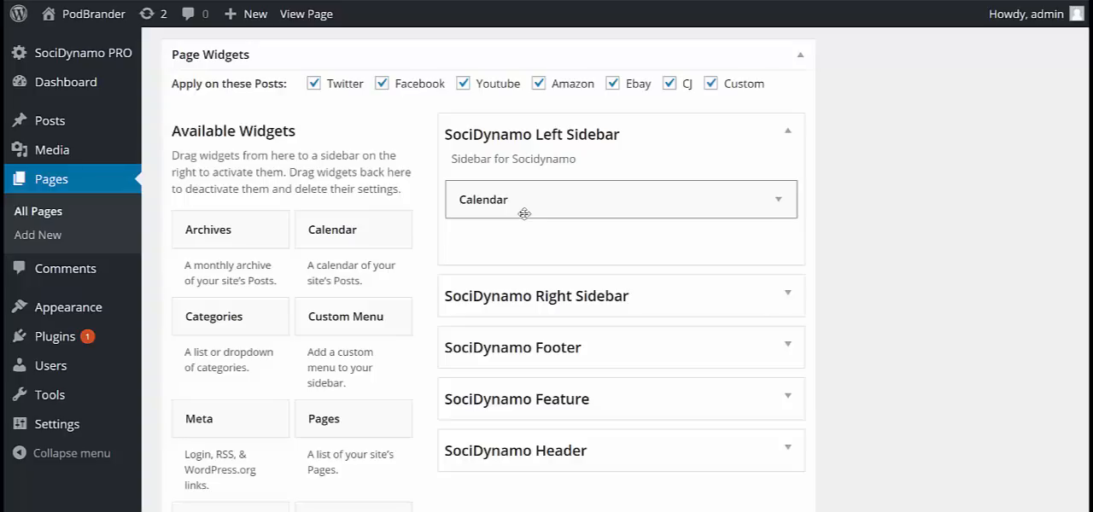
Add the Categories widget to the SociDynamo Right Sidebar in the Page Widgets section.
click(786, 296)
scroll(839, 236, down, 1)
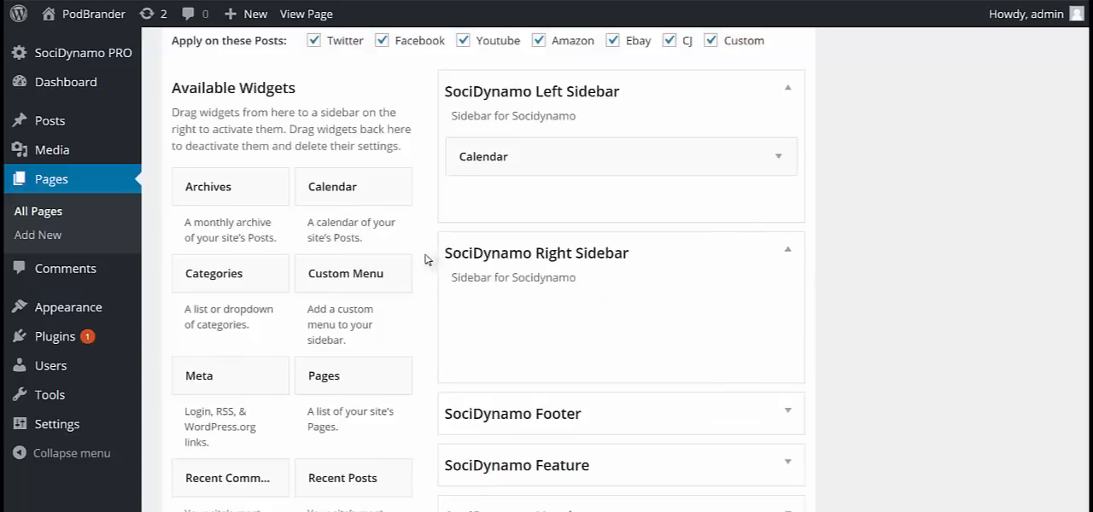
scroll(426, 260, down, 1)
drag(286, 246, 555, 275)
scroll(829, 278, down, 2)
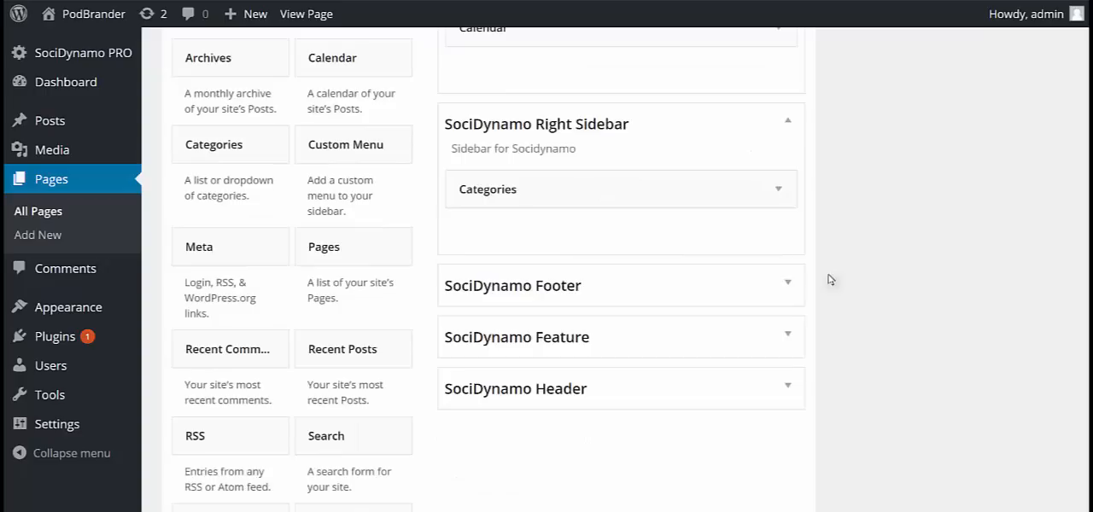
Add a Text widget with the content "footer widget" to the SociDynamo Footer, save it and close its settings.
click(770, 287)
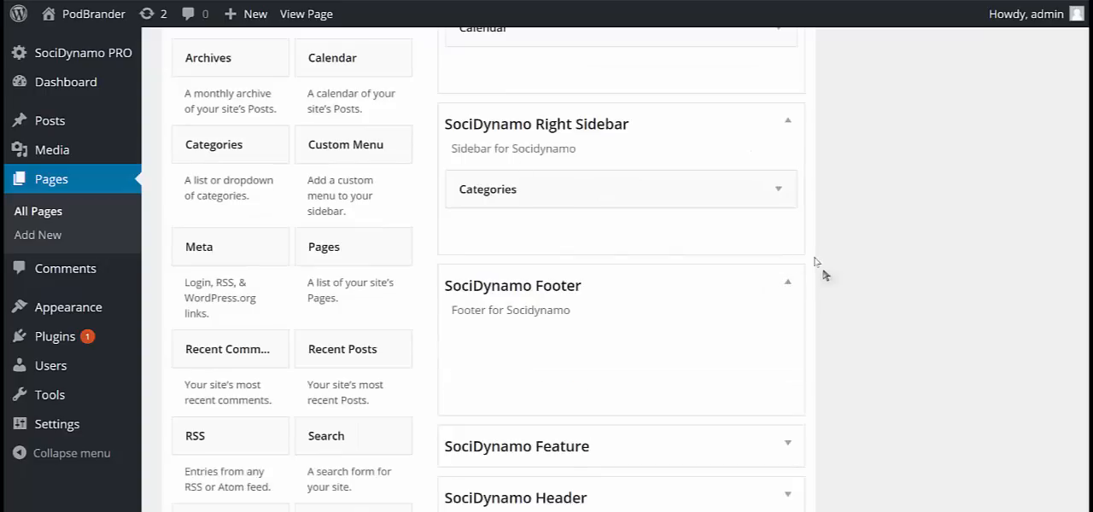
scroll(826, 275, down, 3)
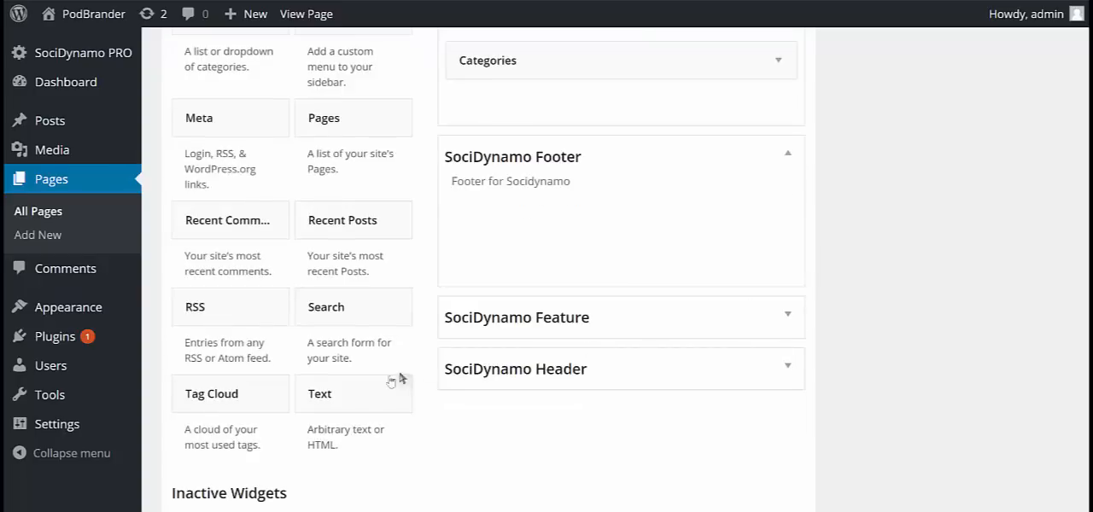
drag(350, 401, 587, 235)
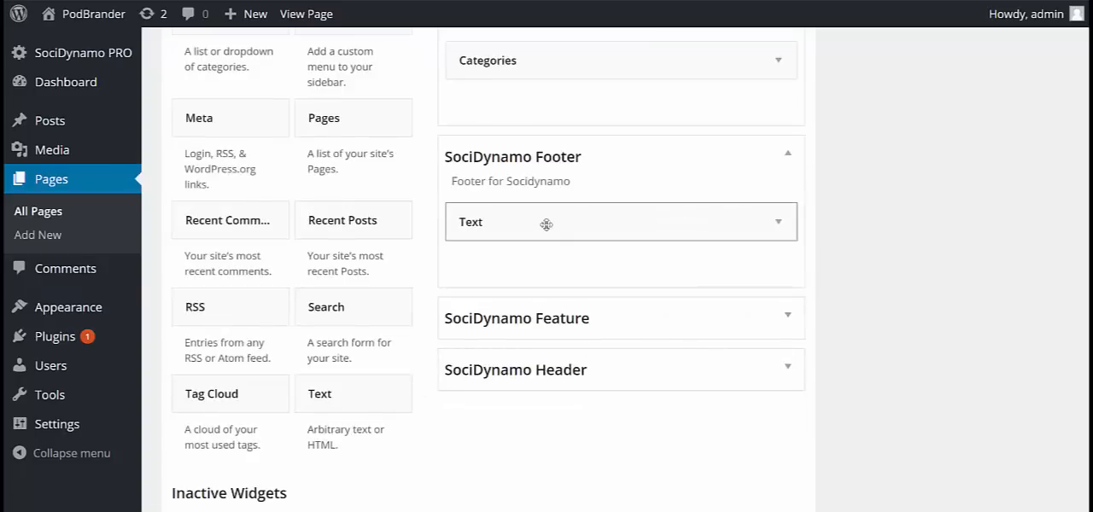
click(777, 223)
click(492, 358)
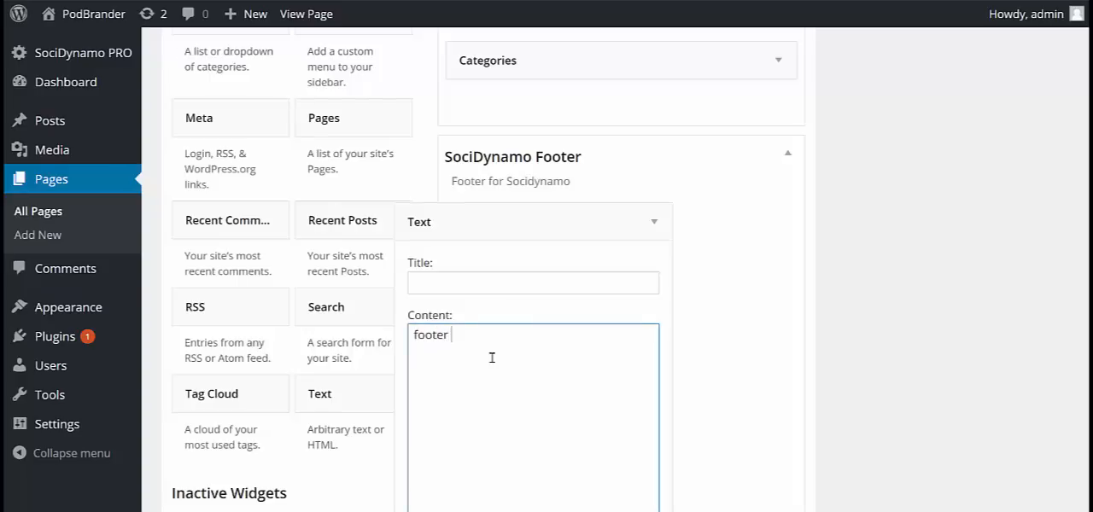
click(746, 317)
scroll(683, 384, down, 2)
click(639, 483)
click(465, 489)
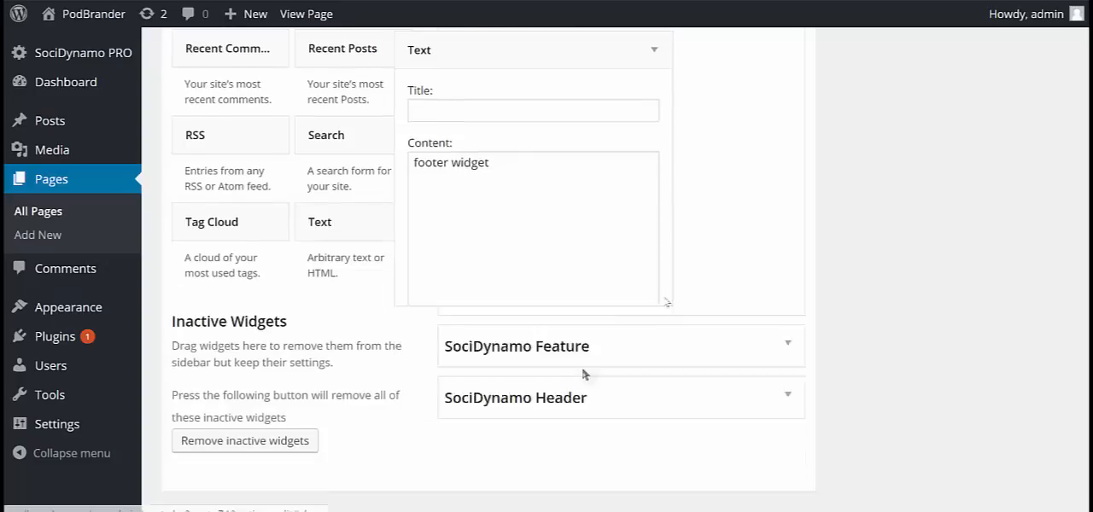
Add a Text widget with the content "feature widget" to the SociDynamo Feature area, save it and close its settings.
scroll(778, 219, up, 2)
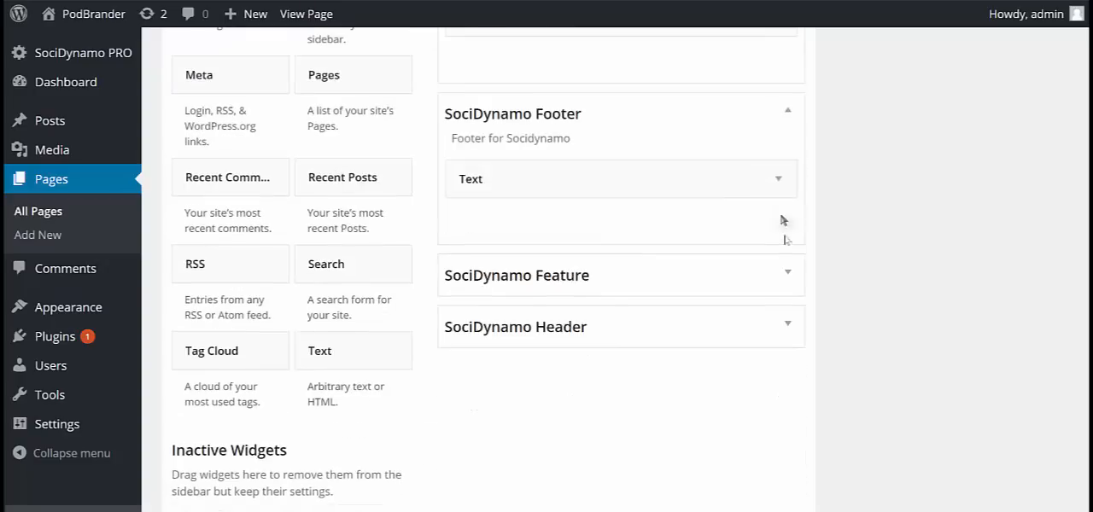
click(788, 273)
drag(372, 386, 555, 379)
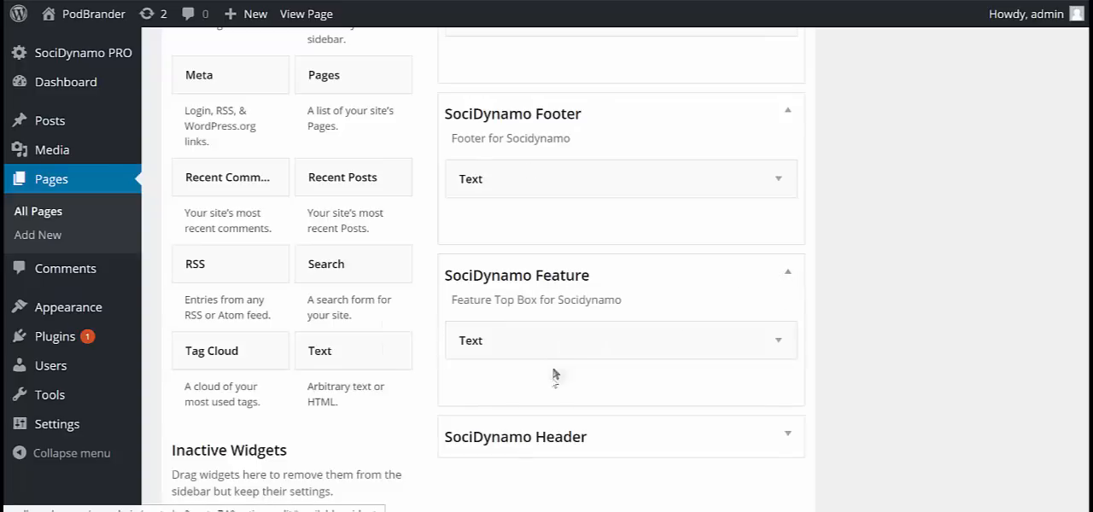
click(757, 349)
click(466, 454)
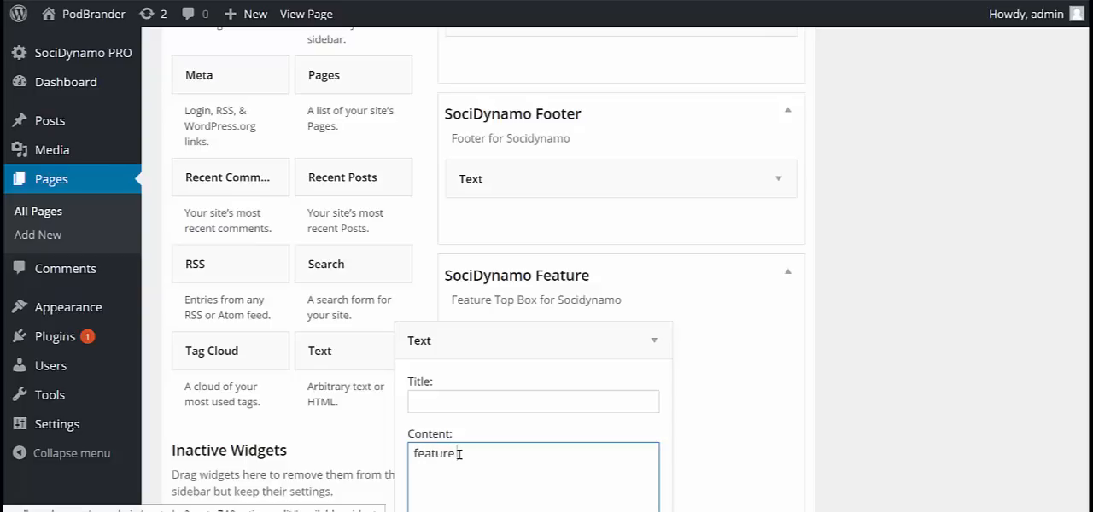
scroll(512, 439, down, 3)
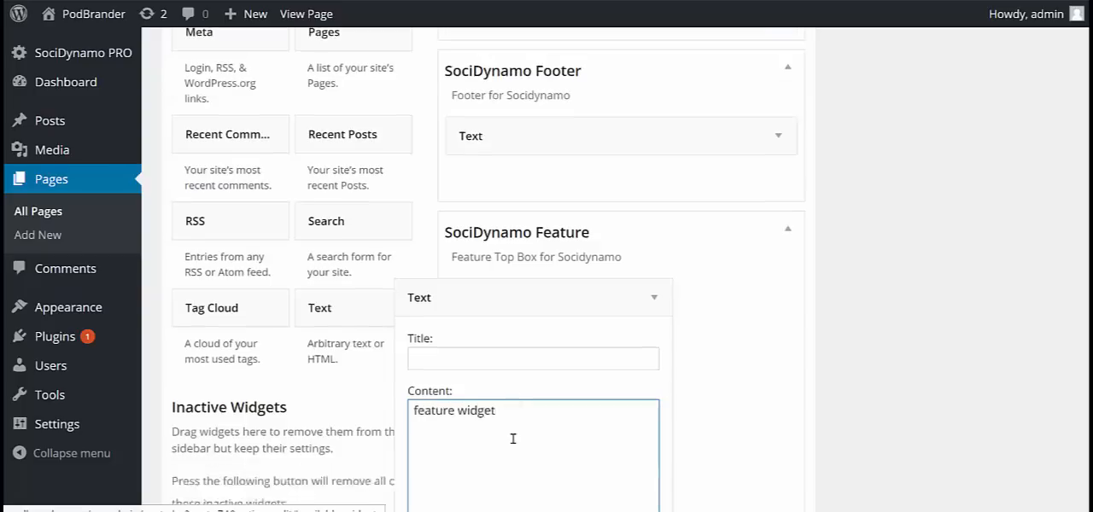
click(636, 508)
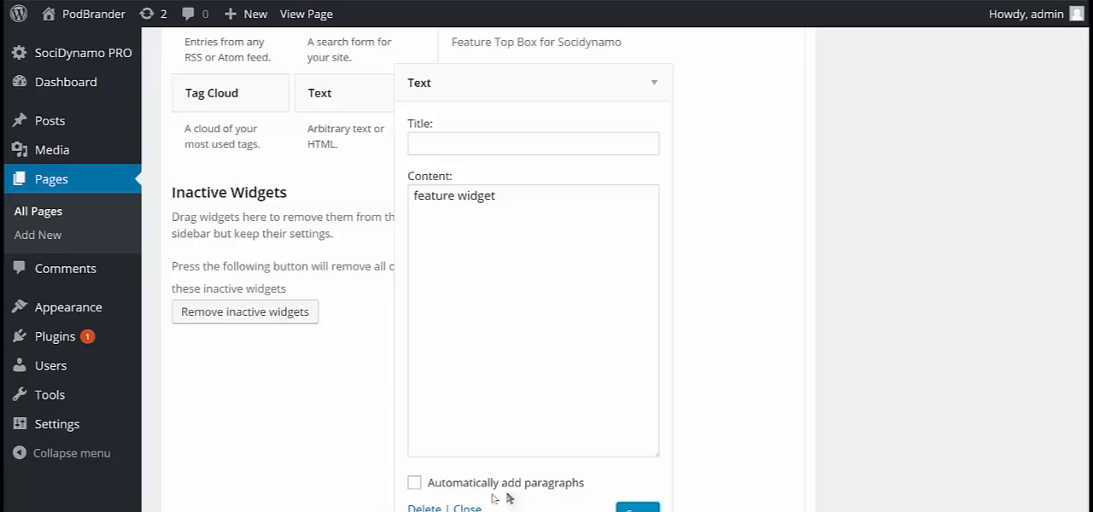
scroll(473, 509, down, 1)
click(468, 482)
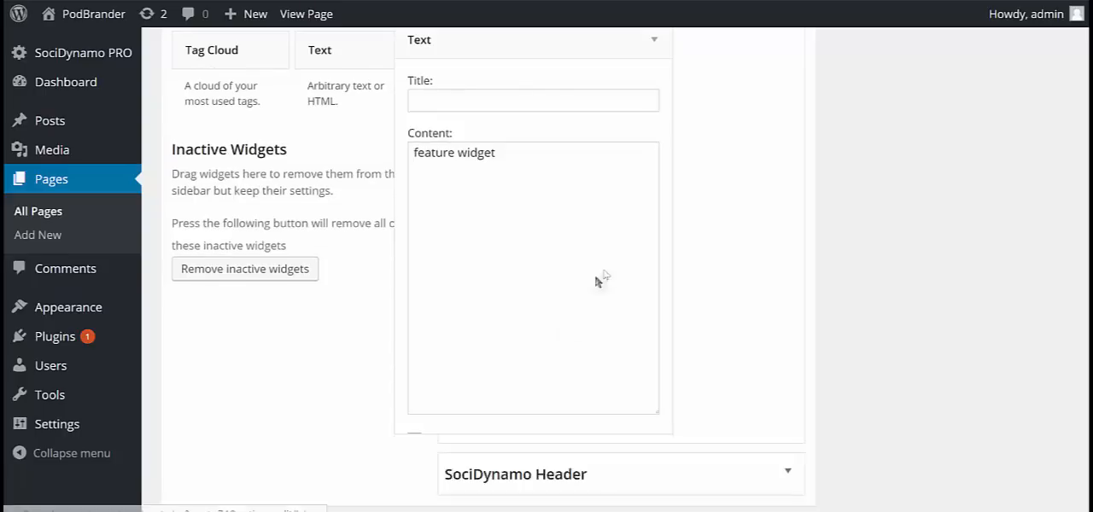
Add a Text widget with the content "header" to the SociDynamo Header area and save it.
click(789, 269)
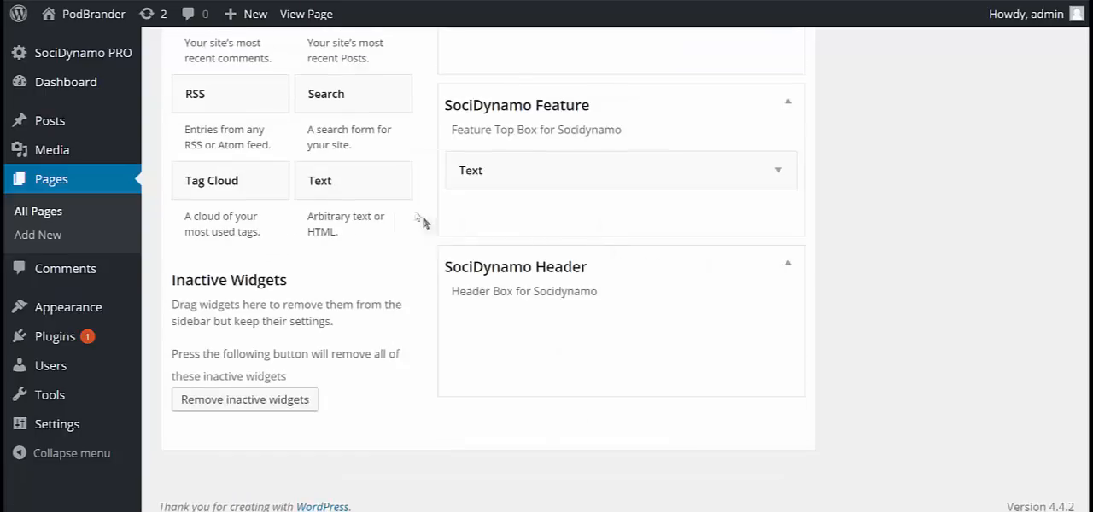
drag(356, 192, 534, 337)
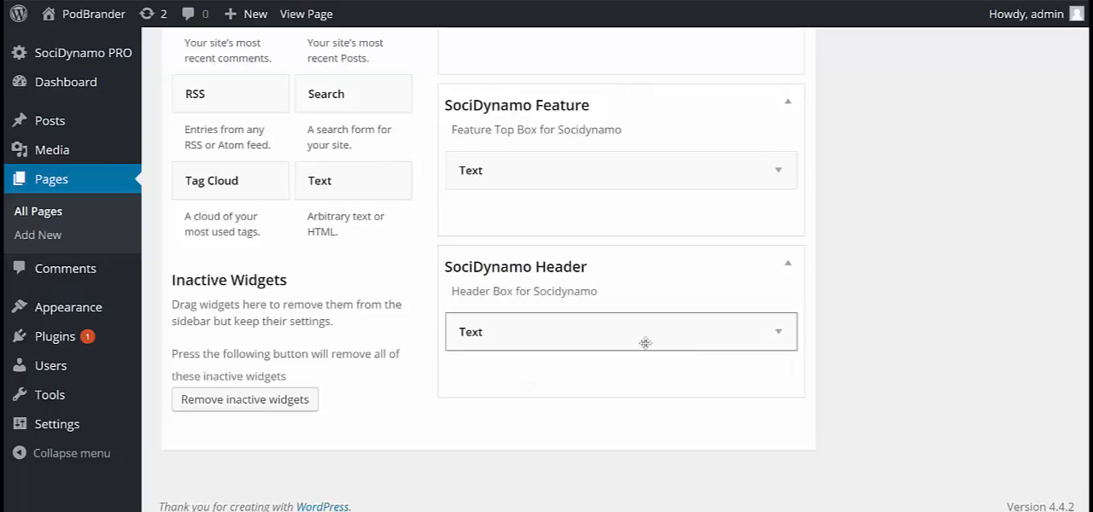
click(501, 444)
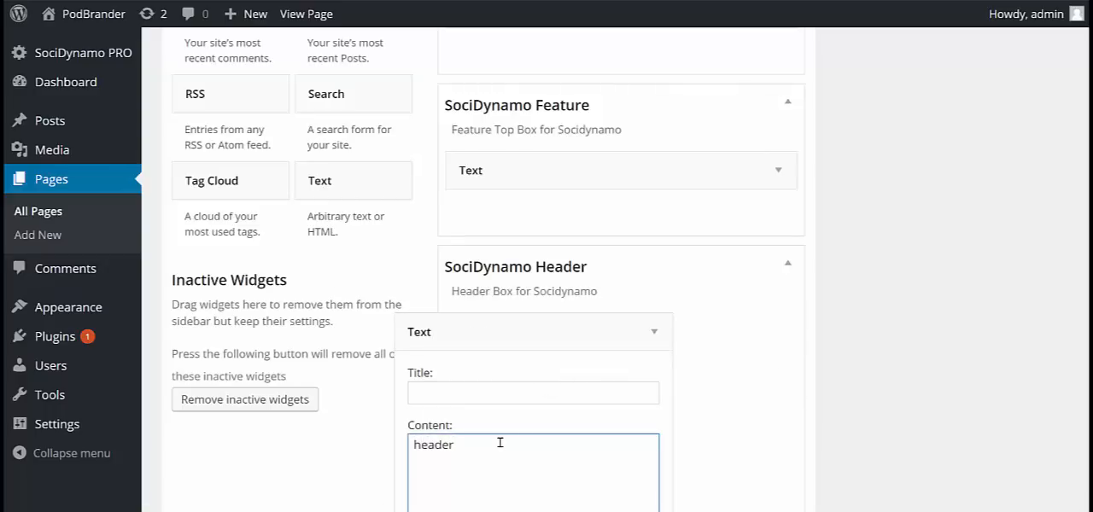
scroll(683, 418, down, 4)
click(639, 420)
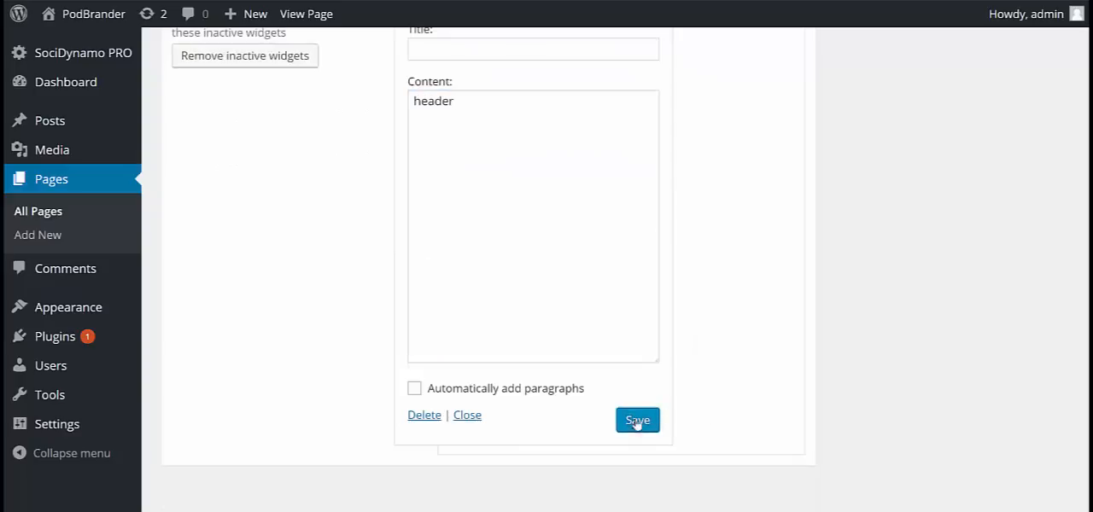
Switch to the live Forbes post and compare its header, sidebars and footer with the Page Widgets assigned on WP Test Site.
scroll(731, 290, up, 5)
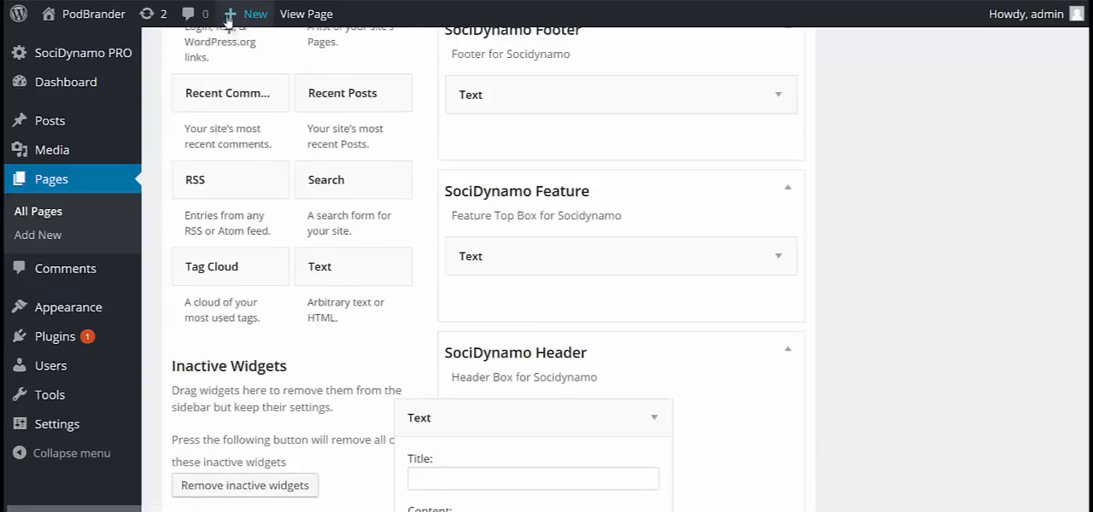
mouse_move(231, 14)
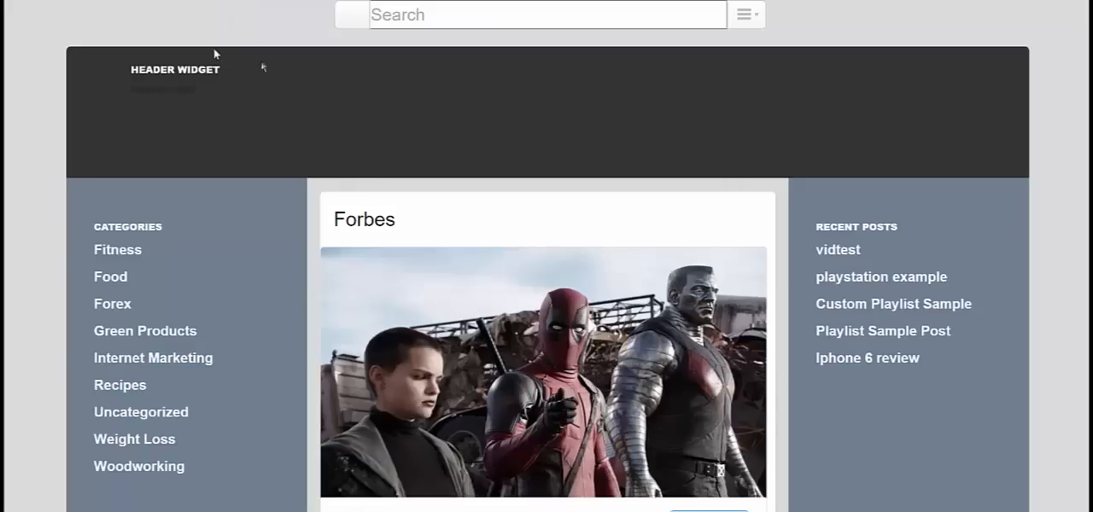
scroll(316, 214, down, 5)
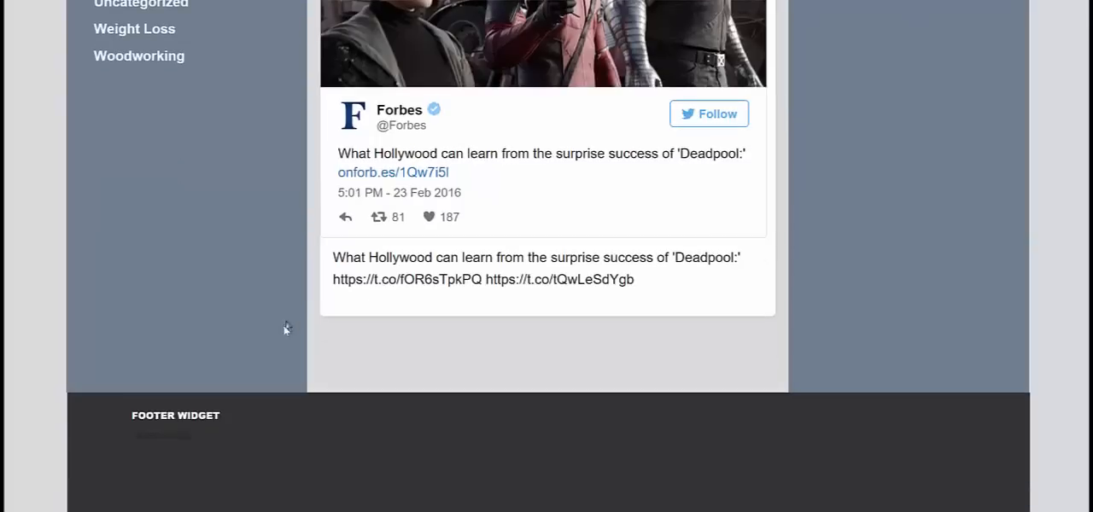
scroll(336, 384, up, 5)
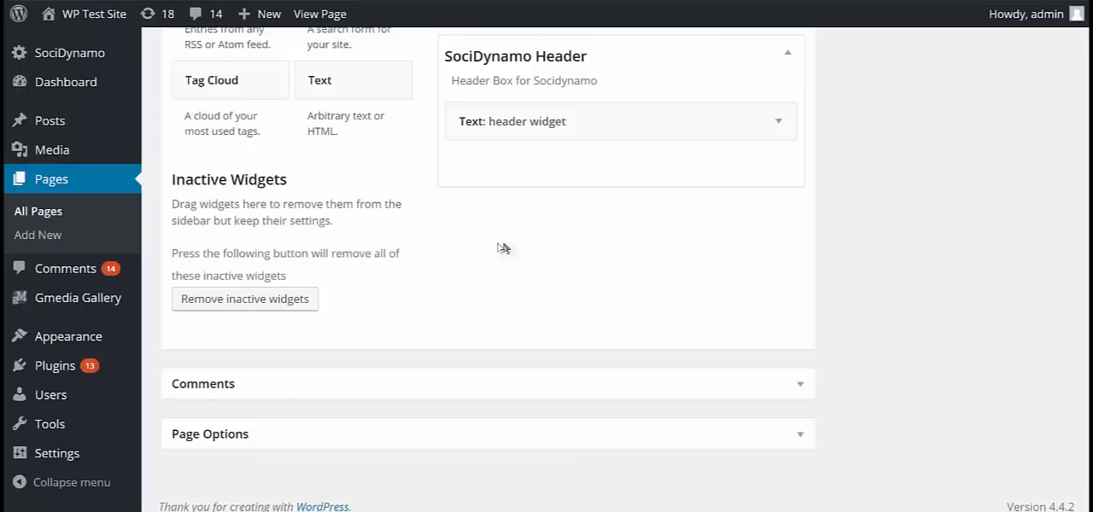
scroll(552, 249, up, 4)
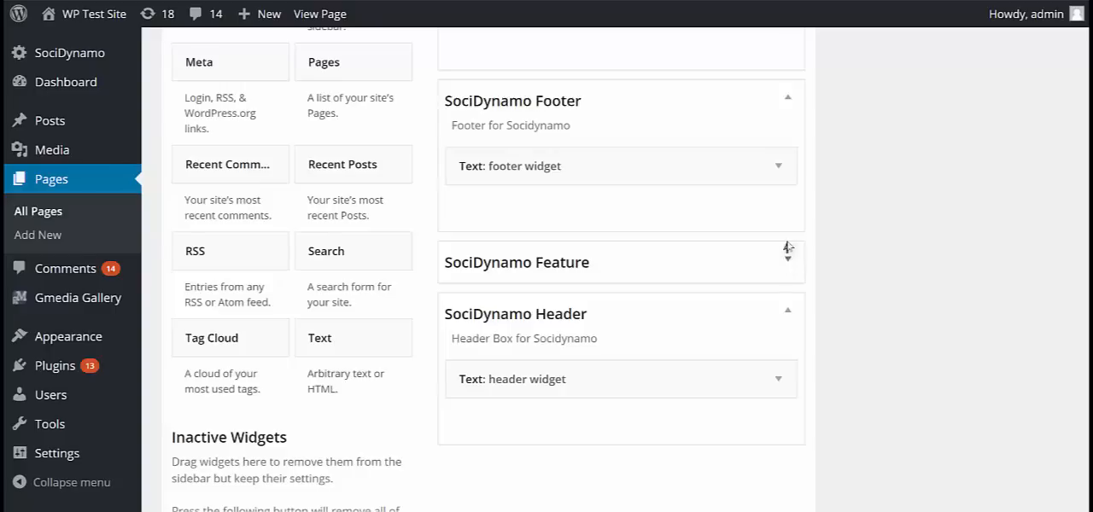
scroll(786, 247, up, 2)
scroll(556, 95, up, 2)
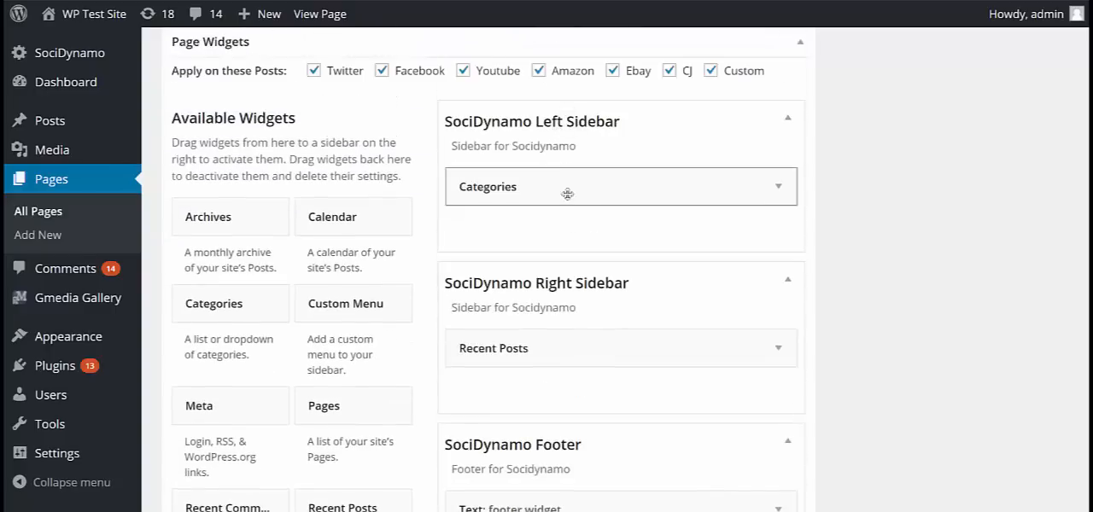
scroll(573, 204, down, 1)
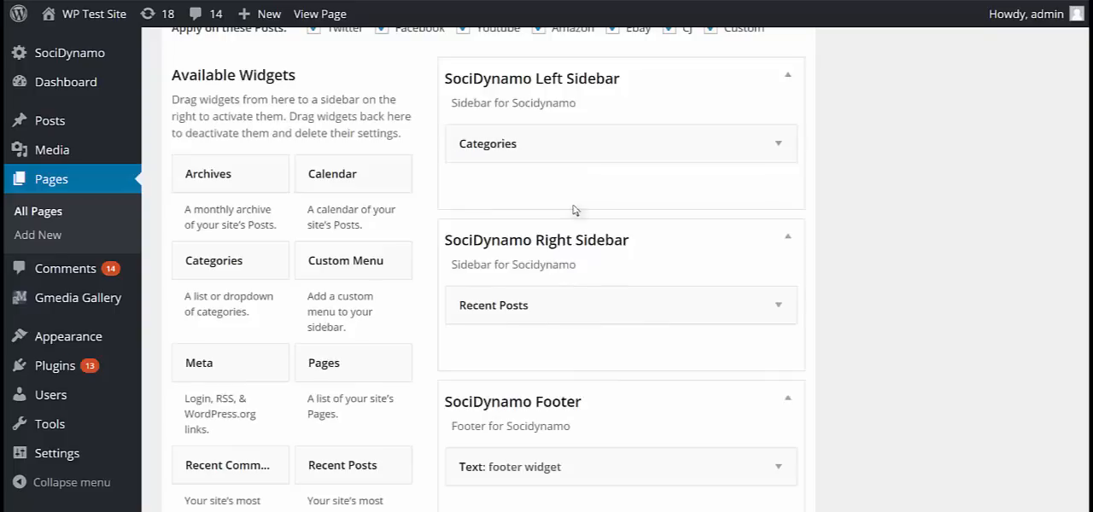
scroll(571, 171, up, 3)
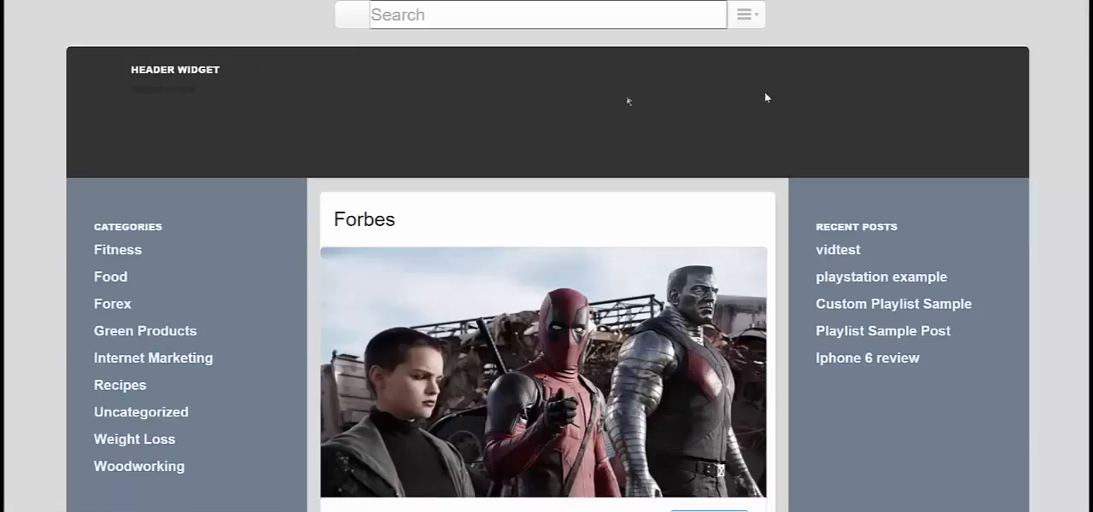
Recheck the Forbes post down to its footer, and review the widget, posts and feature box options in the WP Test Site page editor.
scroll(342, 346, down, 3)
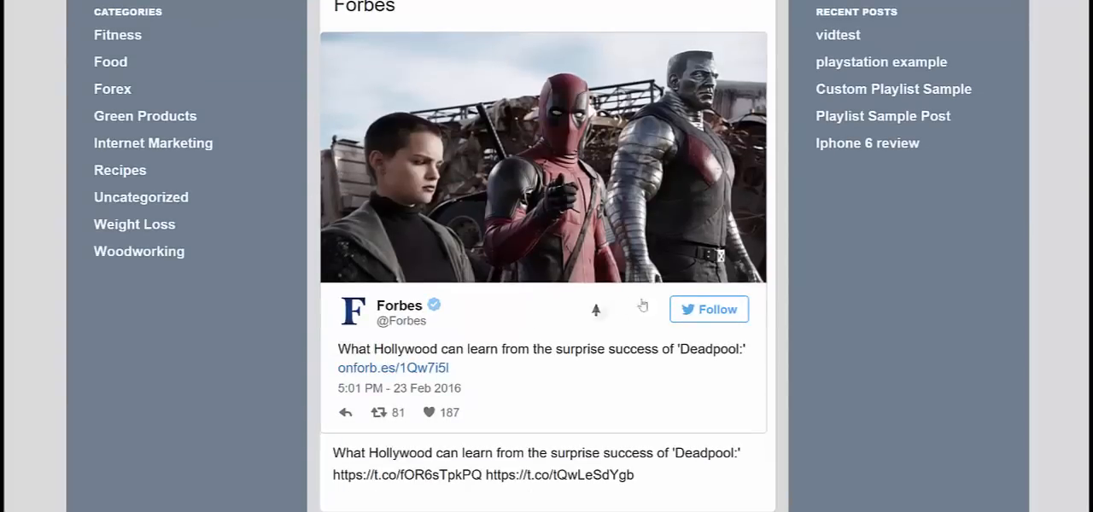
scroll(846, 193, down, 3)
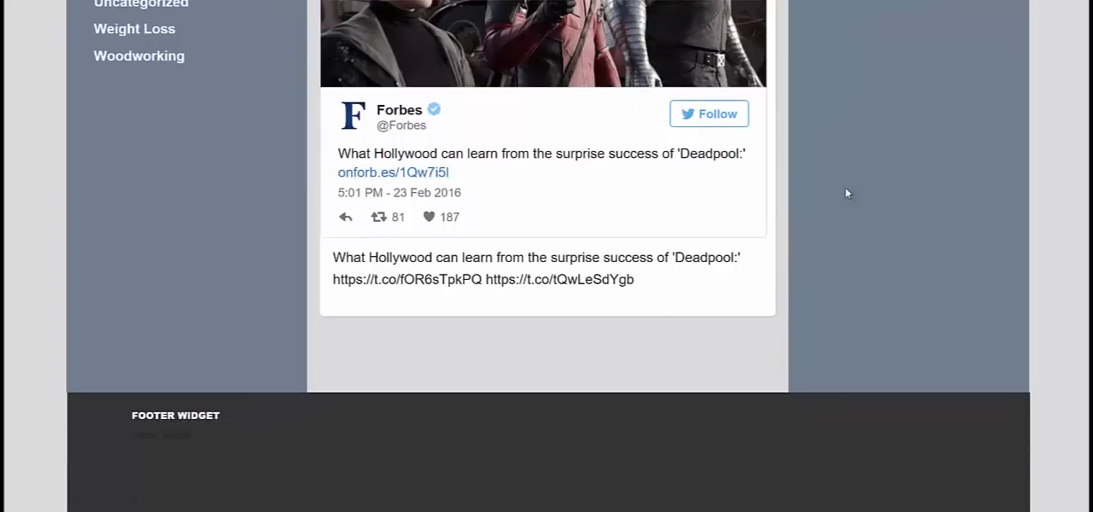
scroll(846, 193, up, 4)
scroll(845, 192, up, 2)
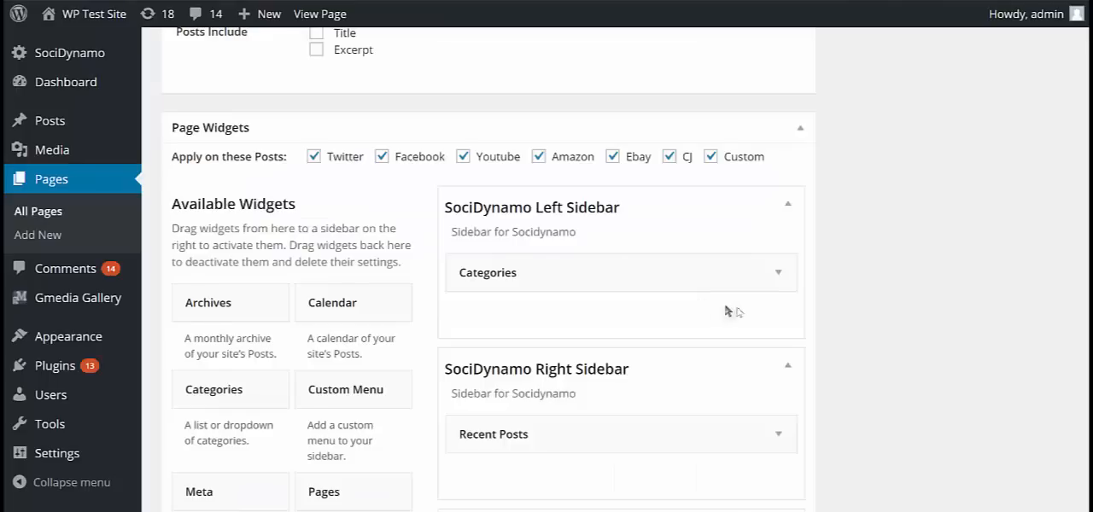
scroll(719, 309, down, 5)
scroll(830, 319, down, 3)
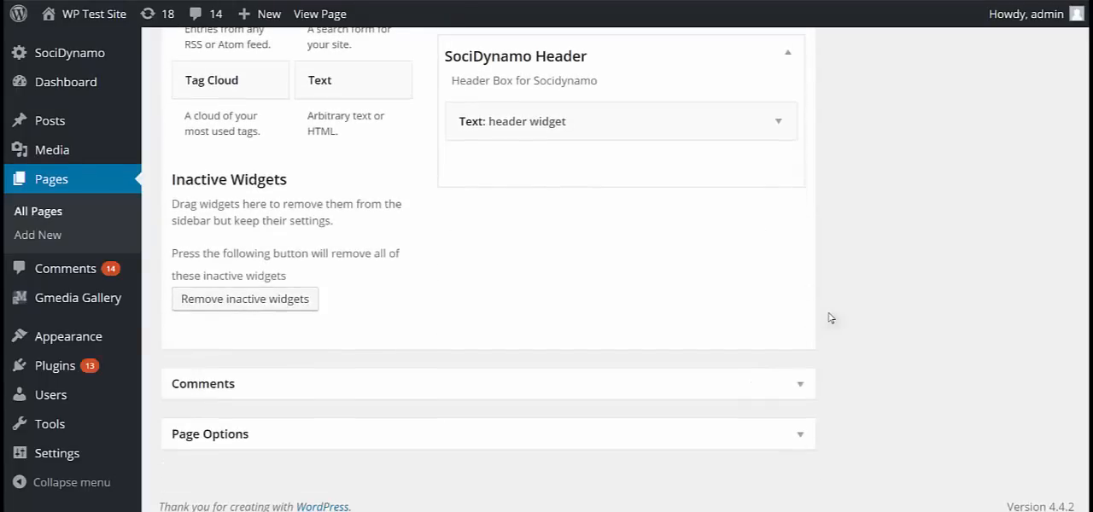
scroll(830, 318, up, 15)
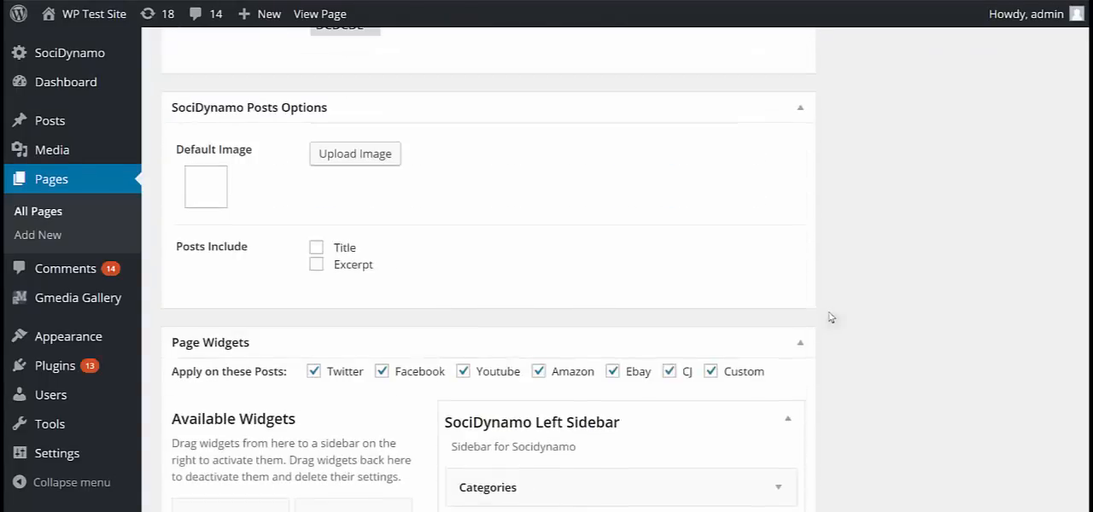
scroll(829, 318, up, 3)
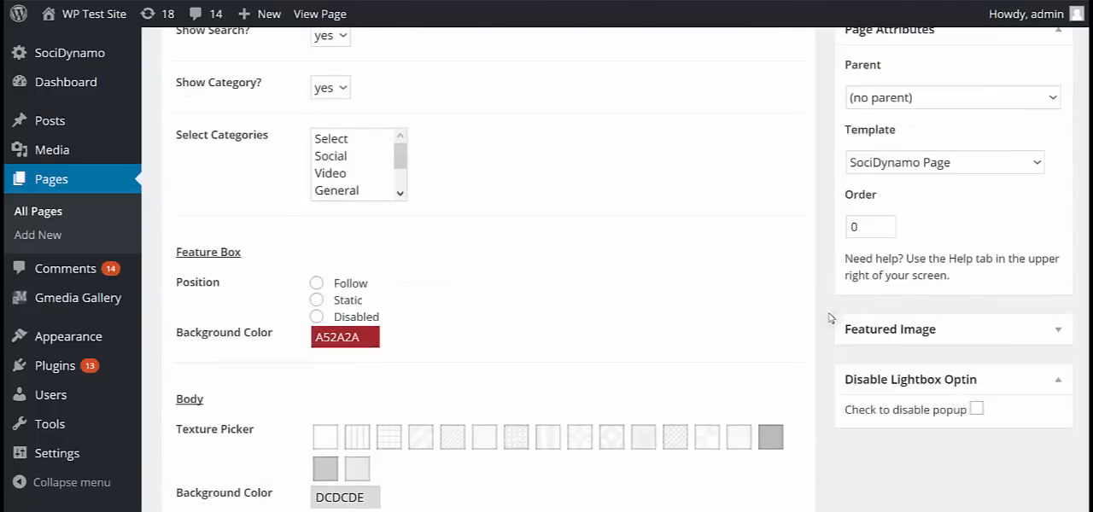
scroll(829, 319, up, 4)
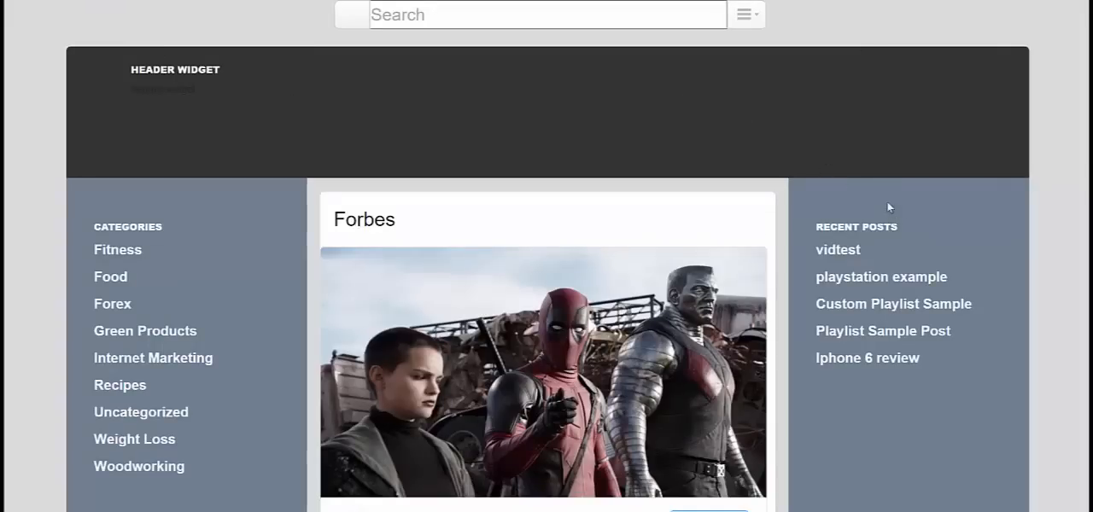
Examine the finished Forbes post layout once more, from the header widget and both sidebars to the footer widget.
scroll(888, 207, down, 1)
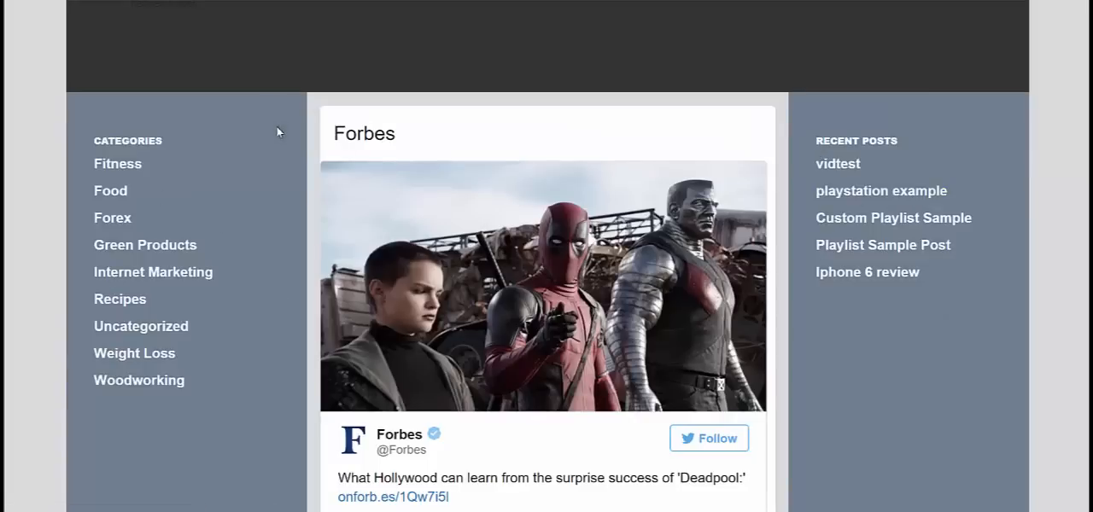
scroll(965, 339, down, 1)
scroll(965, 339, down, 3)
scroll(965, 338, up, 4)
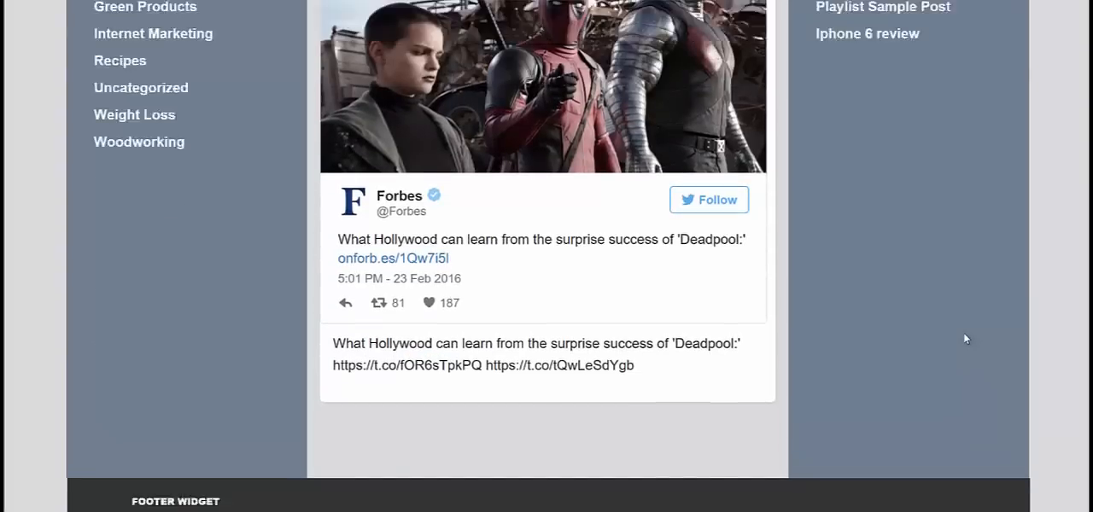
scroll(965, 339, up, 1)
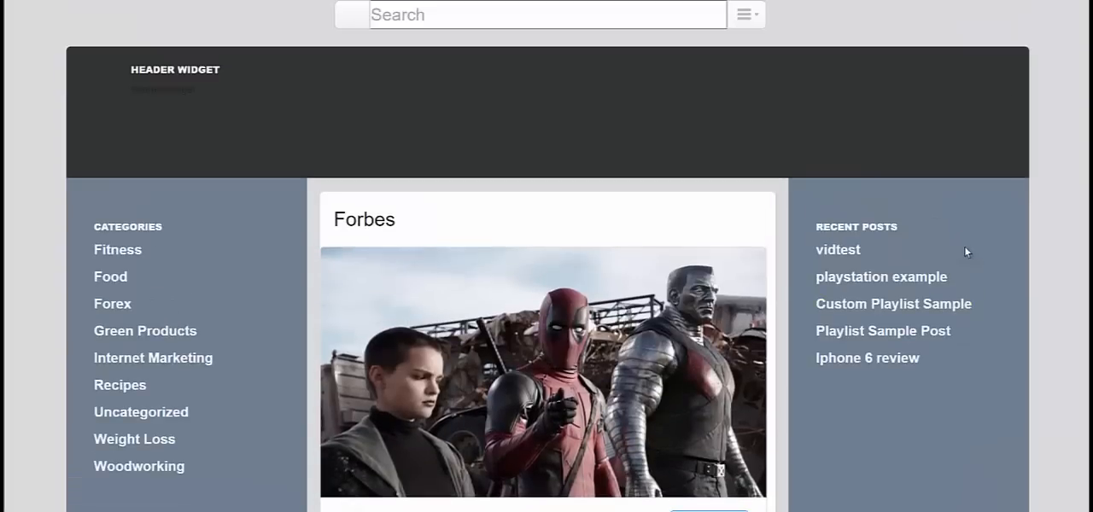
scroll(966, 251, down, 1)
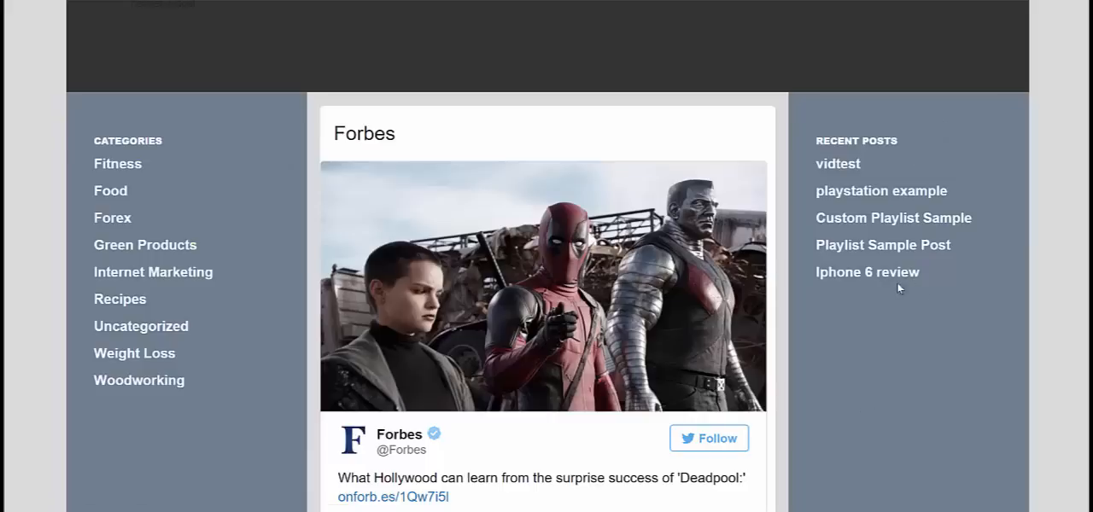
scroll(937, 205, up, 1)
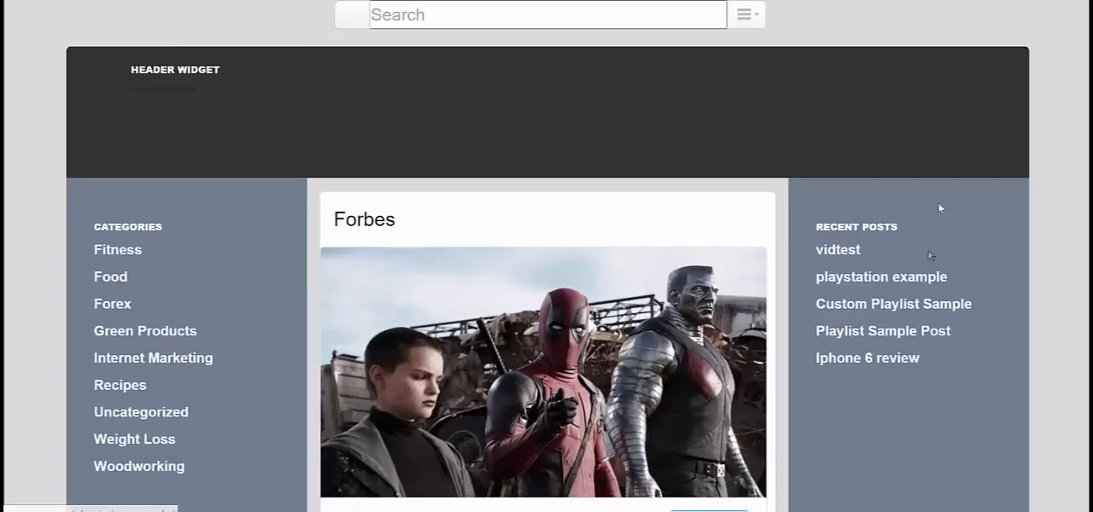